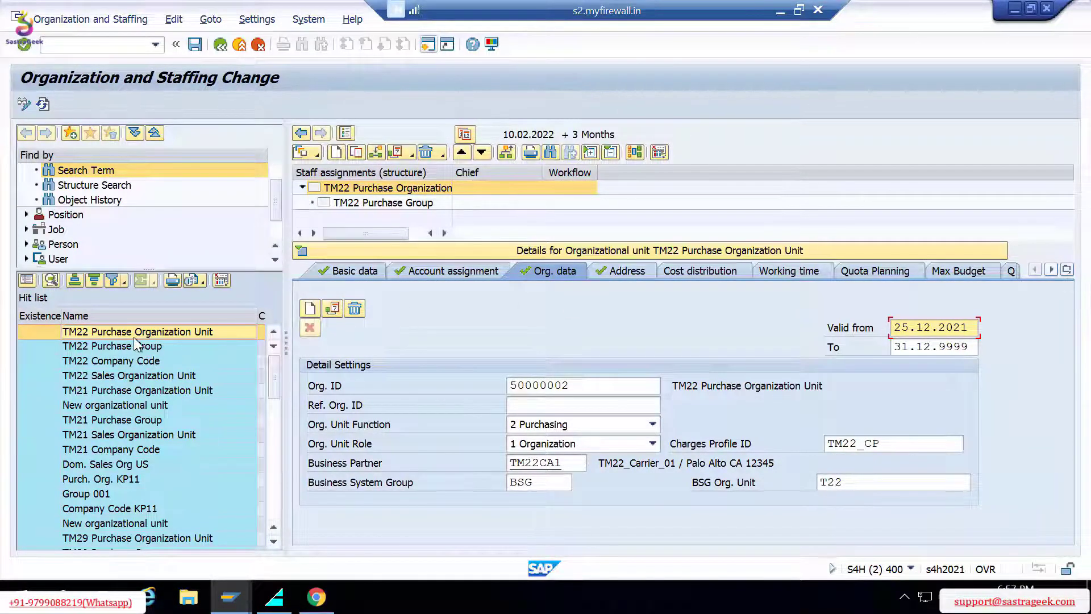
Check the Org. ID of the TM22 Purchase Organization Unit in its organizational data.
left_click(573, 392)
left_click_drag(578, 384, 428, 383)
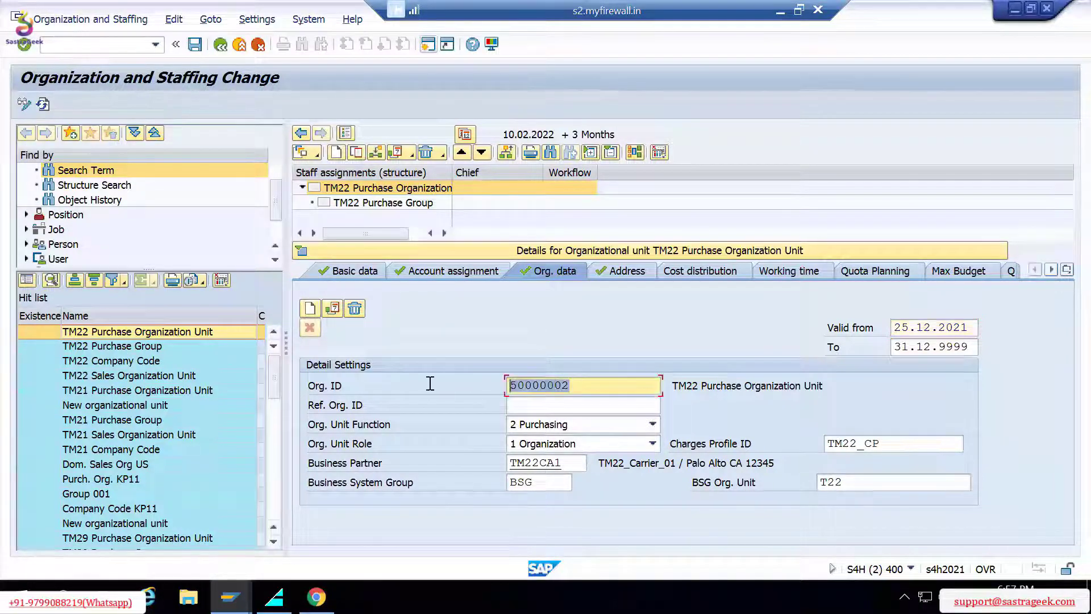
left_click(604, 386)
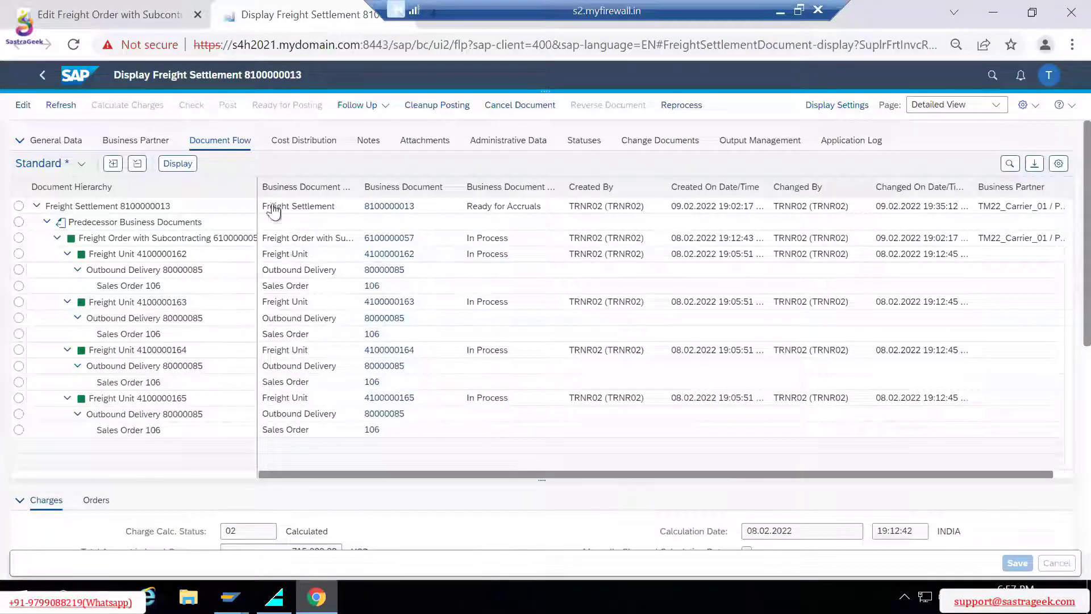
Switch to the freight order in Chrome and check the Purchasing Organization number in its general data.
left_click(120, 15)
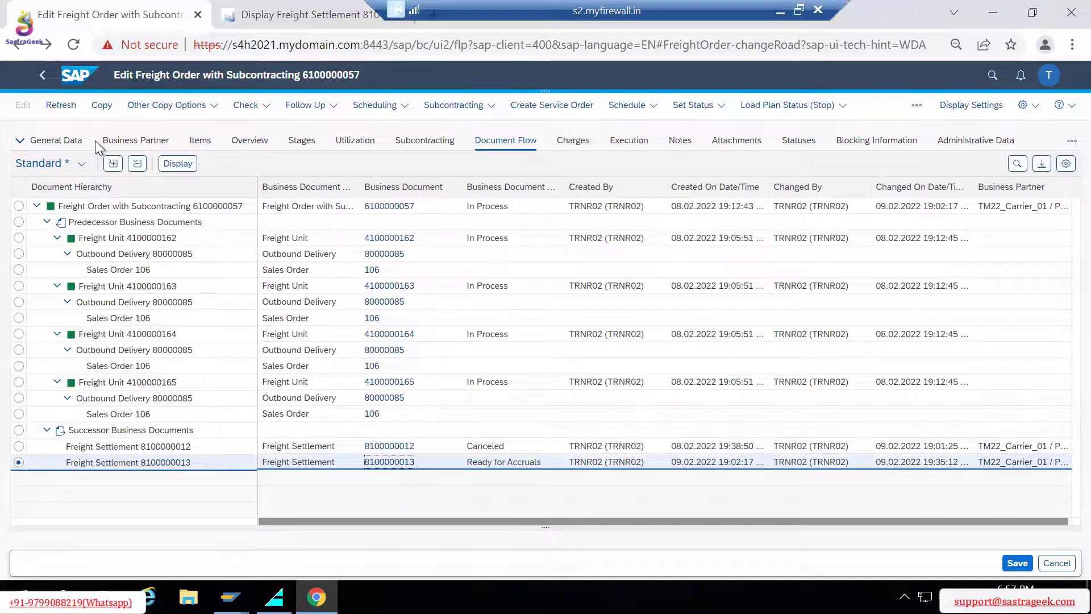
left_click(63, 143)
scroll(382, 450, "down", 5)
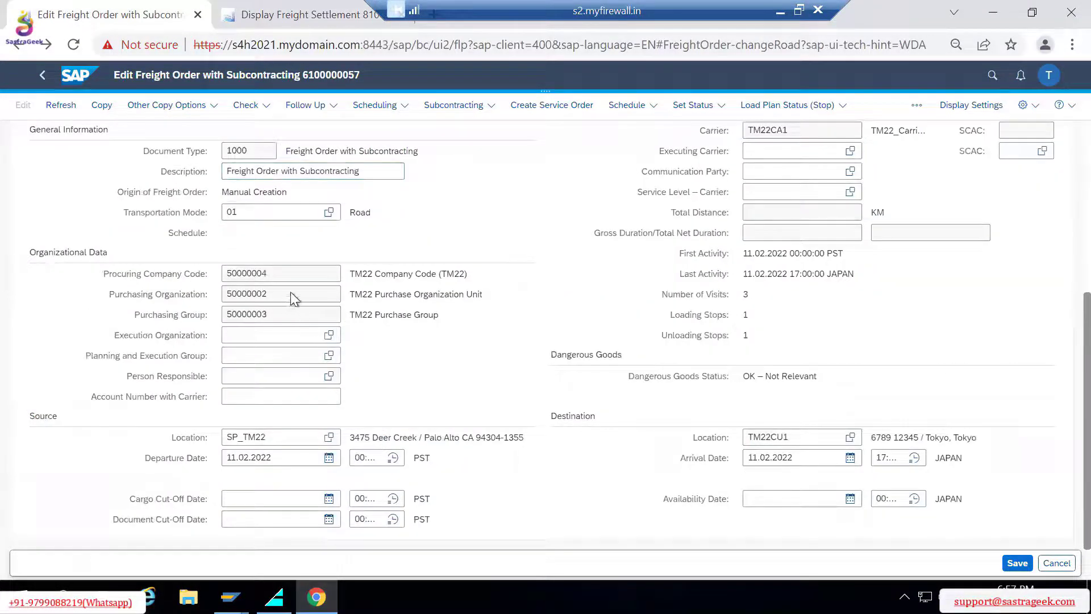
double_click(274, 293)
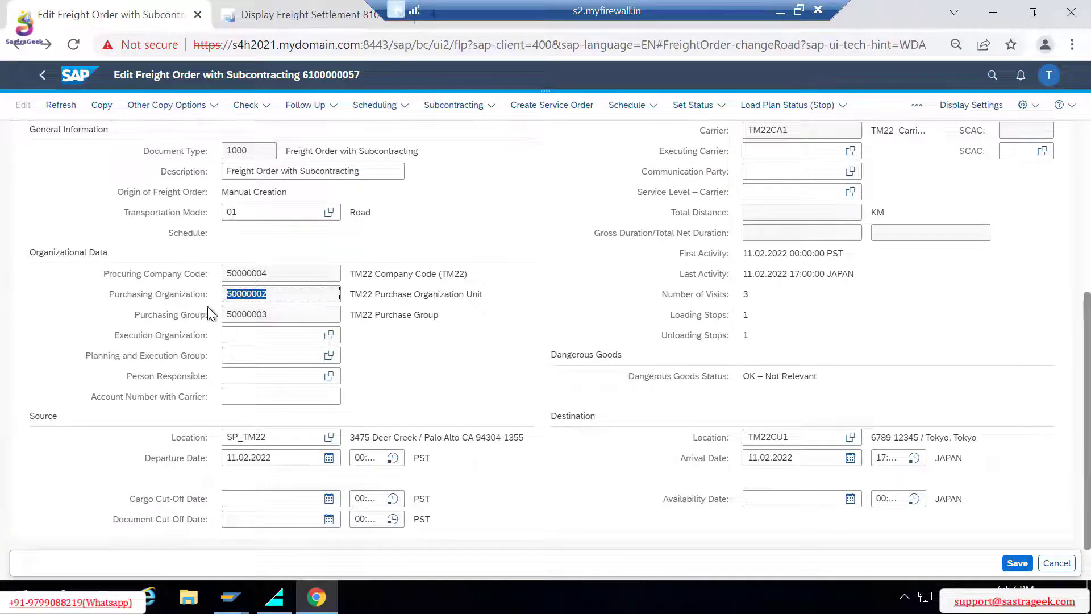
left_click(262, 295)
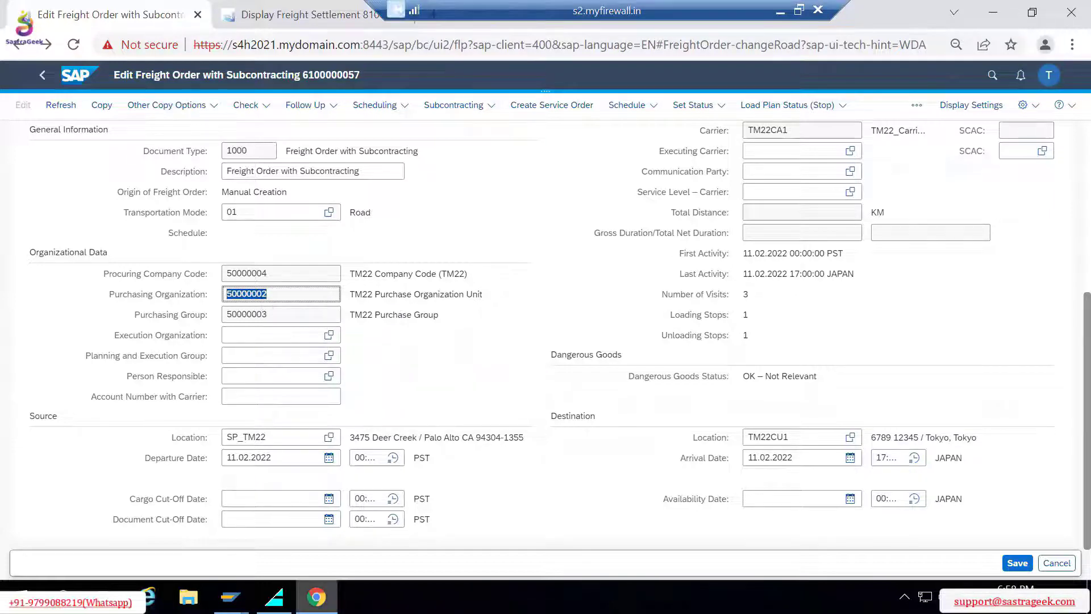
Switch back to the SAP organizational model and check the purchase organization unit's Org. ID and Charges Profile ID.
key("alt+Tab")
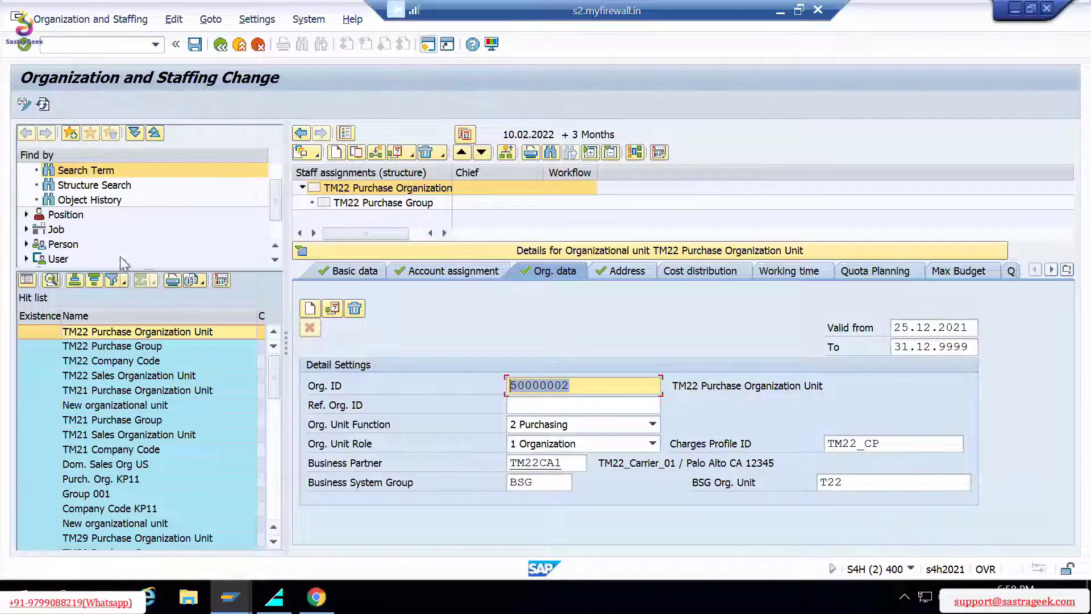
left_click(586, 386)
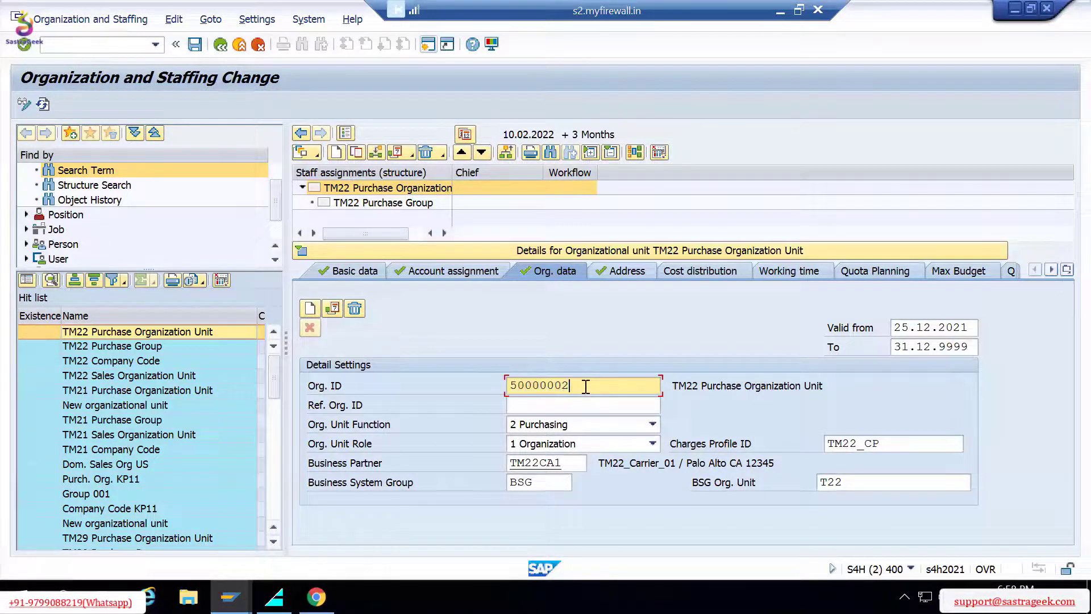
left_click_drag(585, 385, 379, 379)
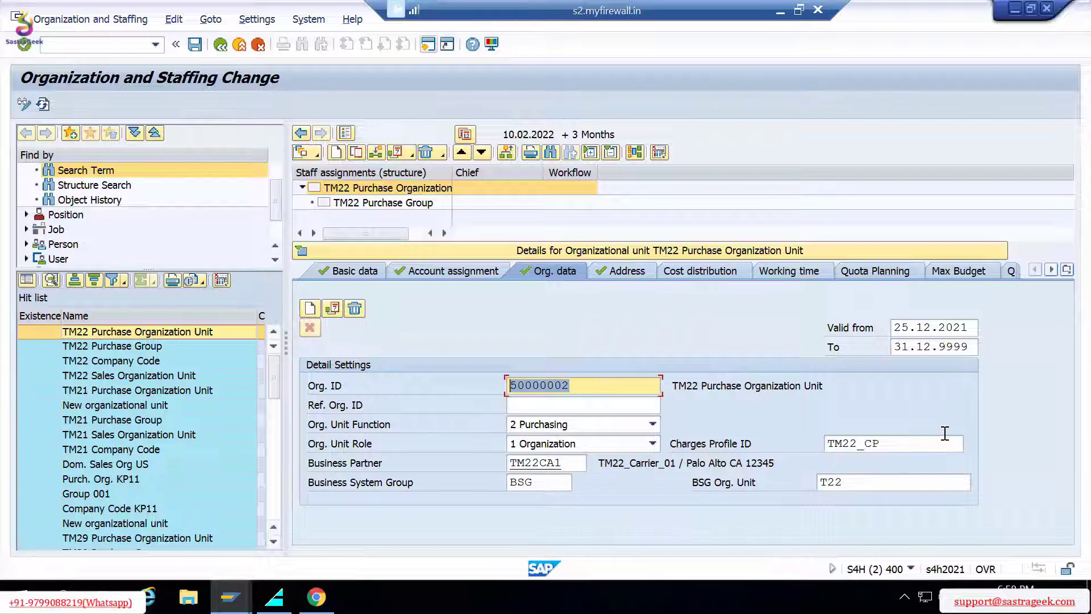
left_click_drag(913, 444, 827, 444)
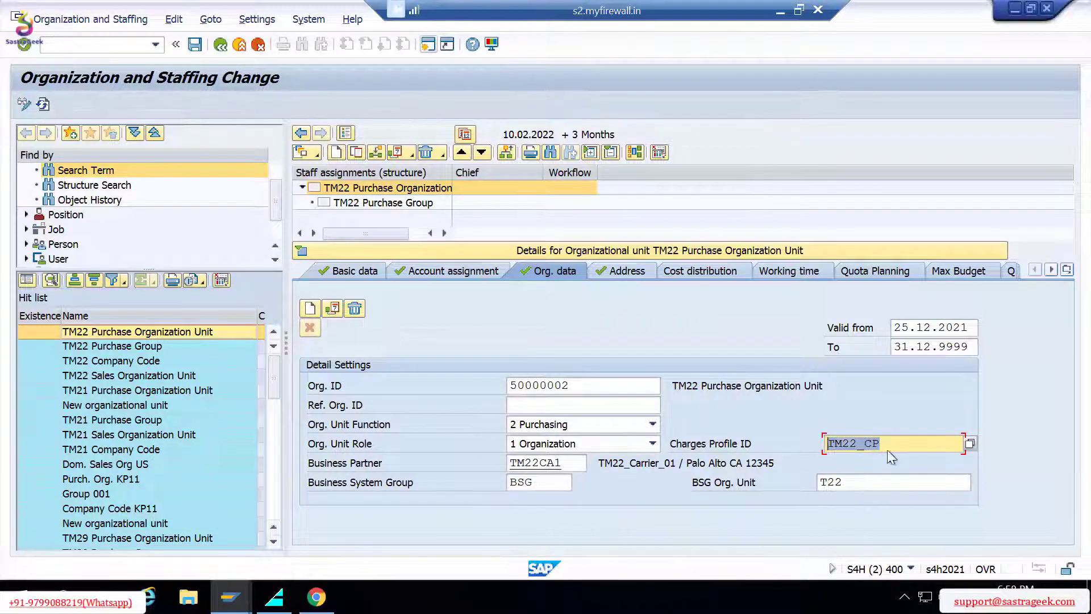
left_click_drag(900, 445, 704, 441)
Review the Charges Profile part of the "Creating Freight Settlement Documents" slide in PowerPoint and return to the remote SAP session.
left_click(780, 11)
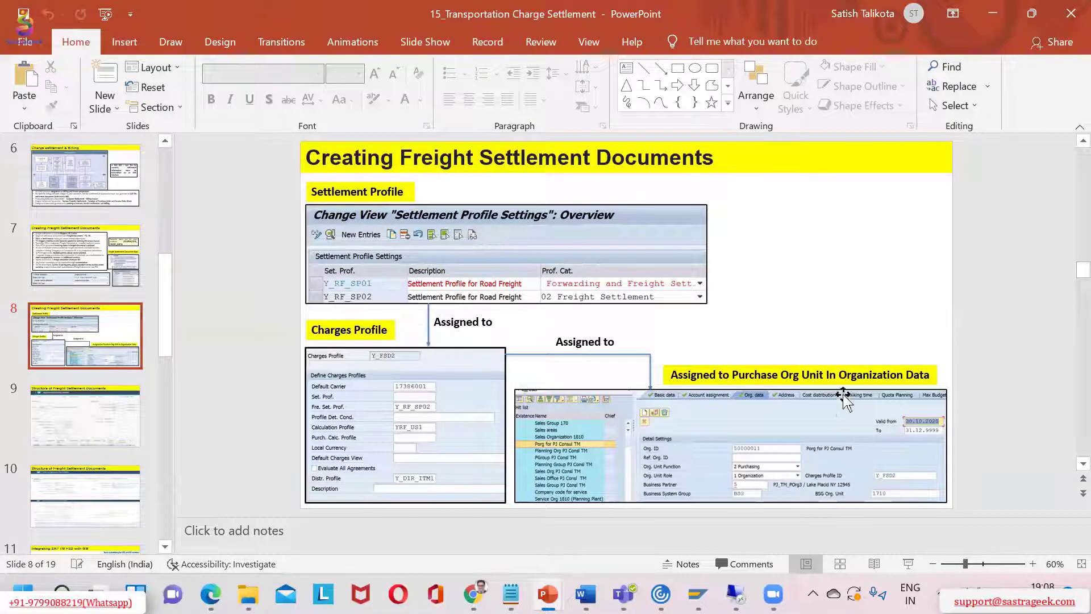
mouse_move(383, 330)
left_mouse_down()
mouse_move(295, 331)
mouse_move(370, 321)
mouse_move(397, 336)
left_mouse_up()
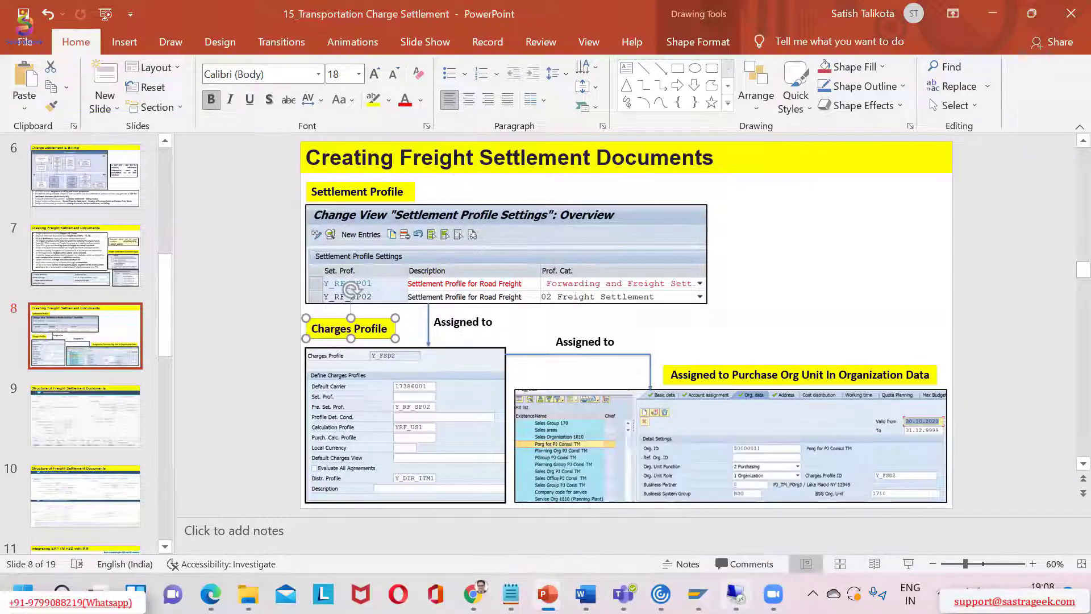
left_click(736, 594)
Leave the organizational model and collapse Organizational Management under Transportation Management's Master Data in the IMG.
left_click(220, 45)
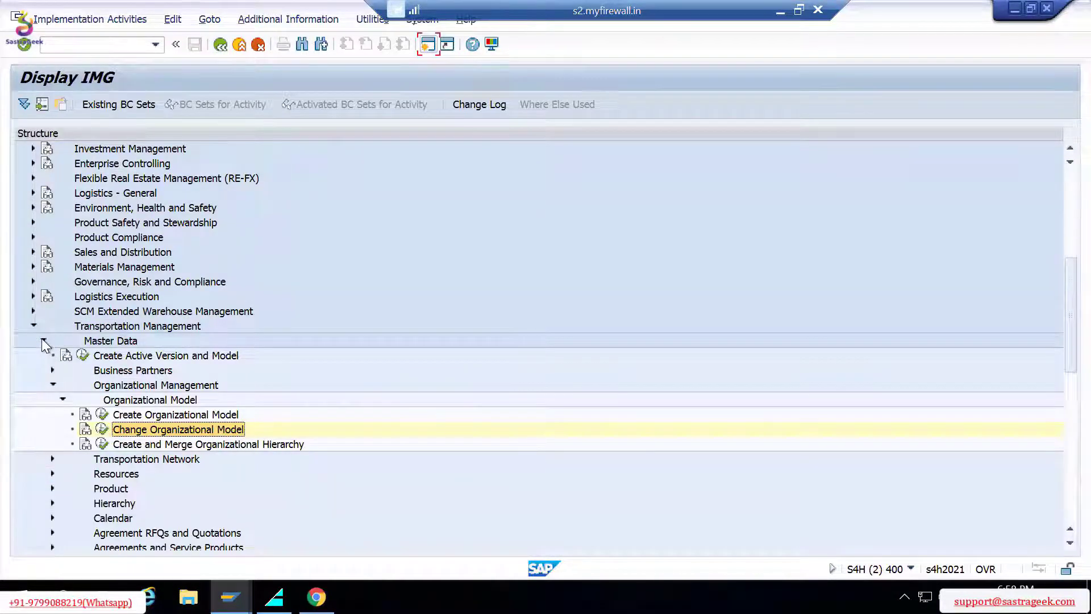
scroll(199, 392, "down", 2)
scroll(199, 391, "down", 1)
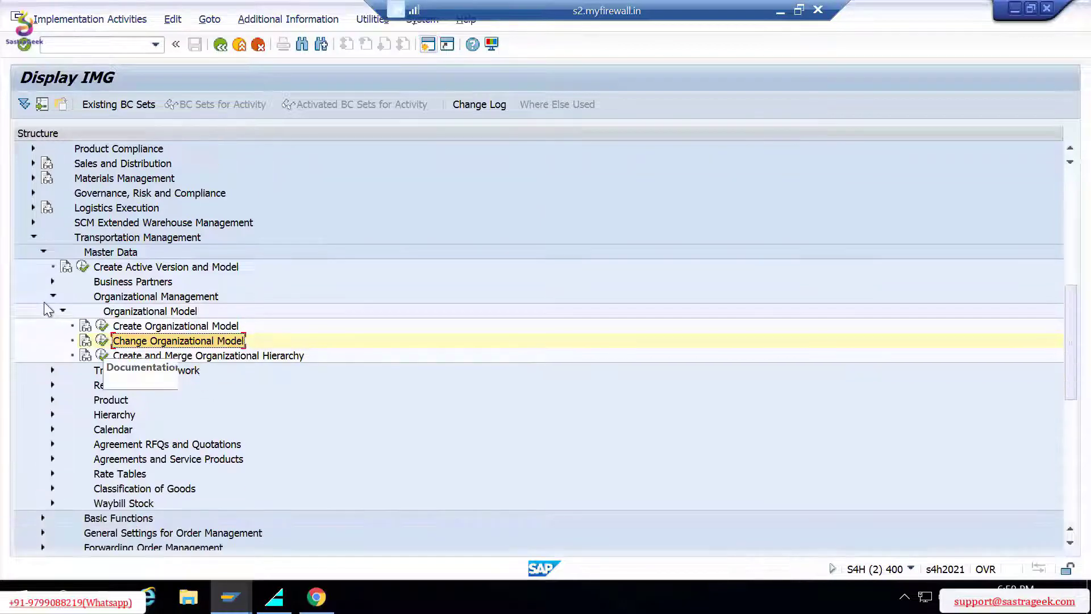
left_click(52, 296)
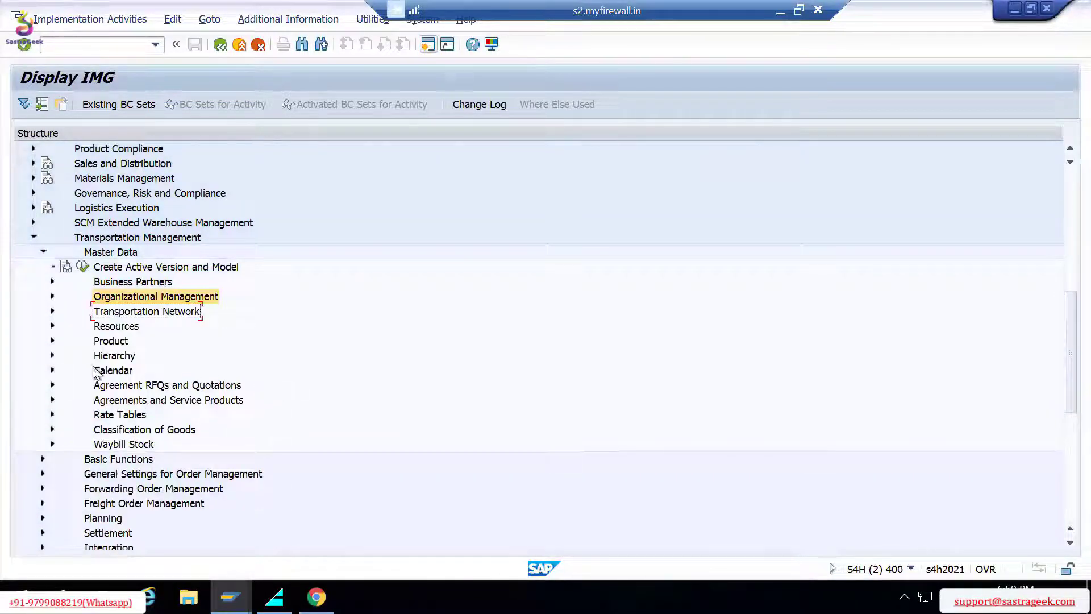
Open the Define Charges Profiles activity under Basic Functions, Charge Calculation, Basic Settings in the IMG.
left_click(43, 459)
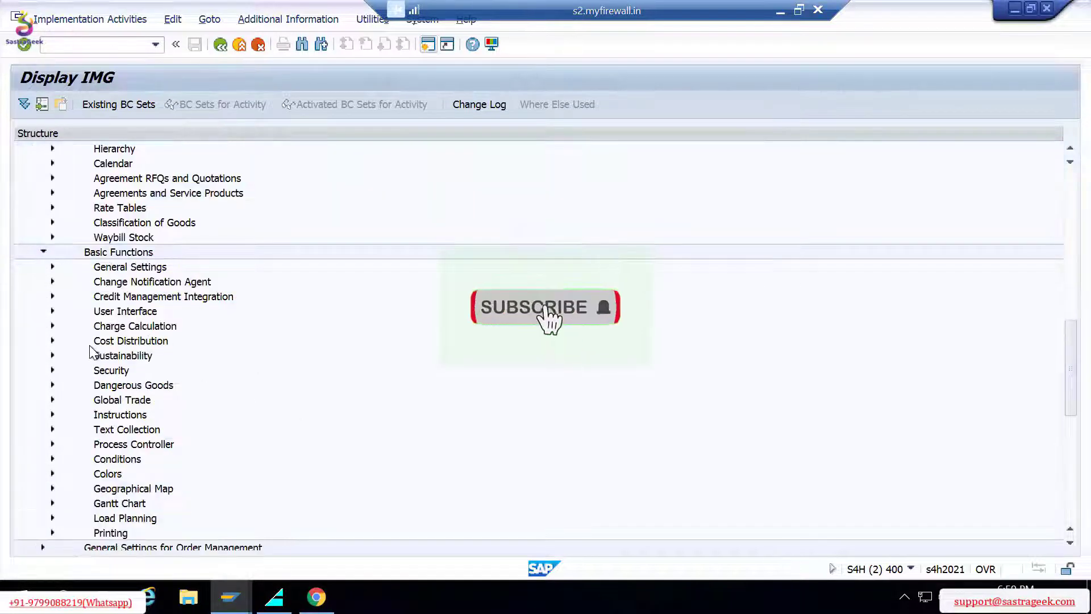
left_click(53, 326)
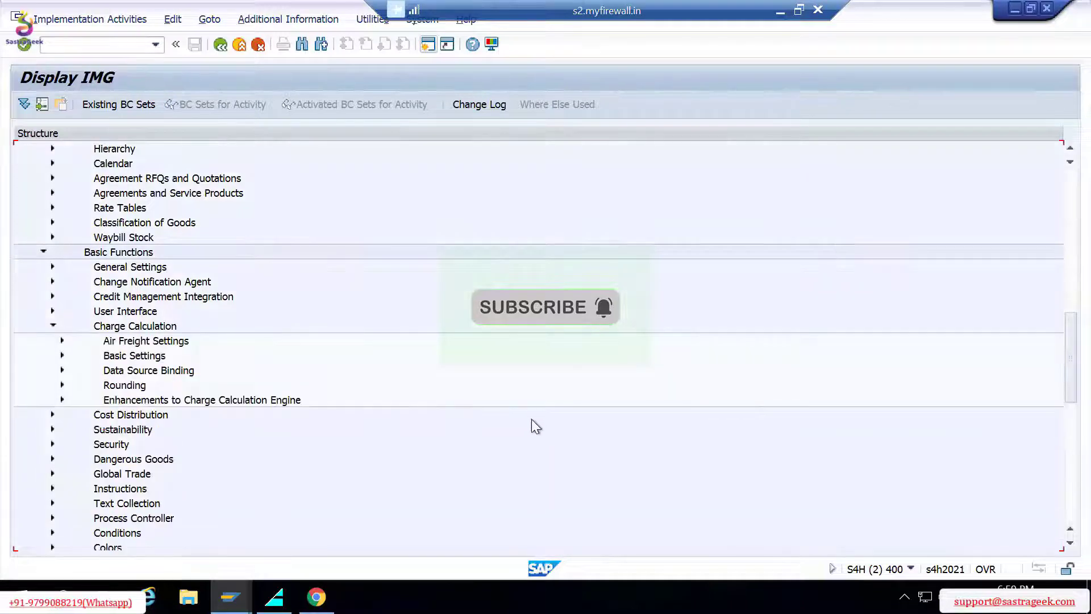
left_click(62, 356)
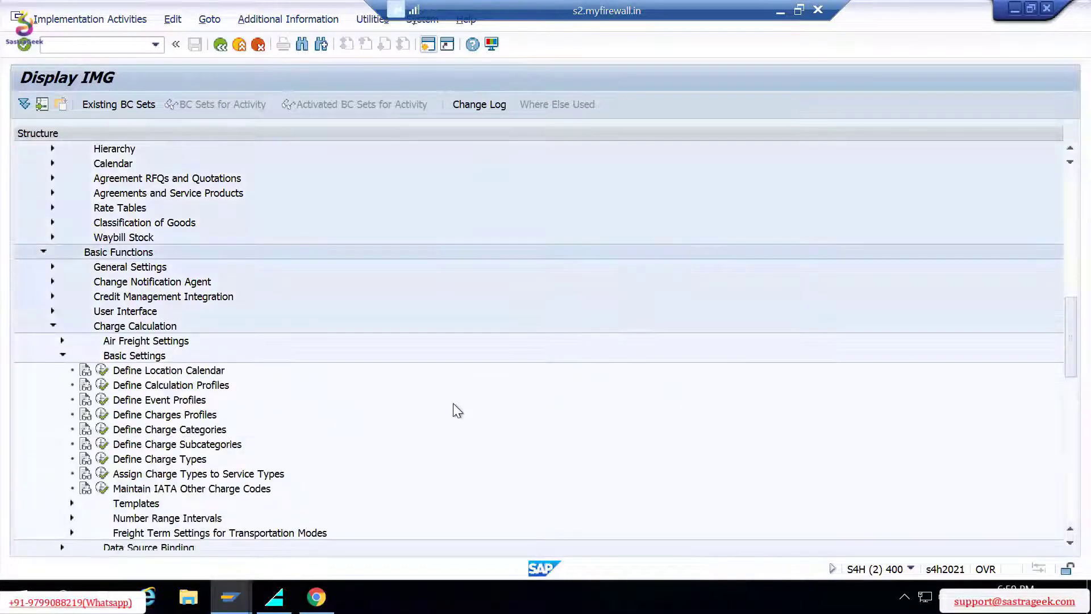
left_click(199, 415)
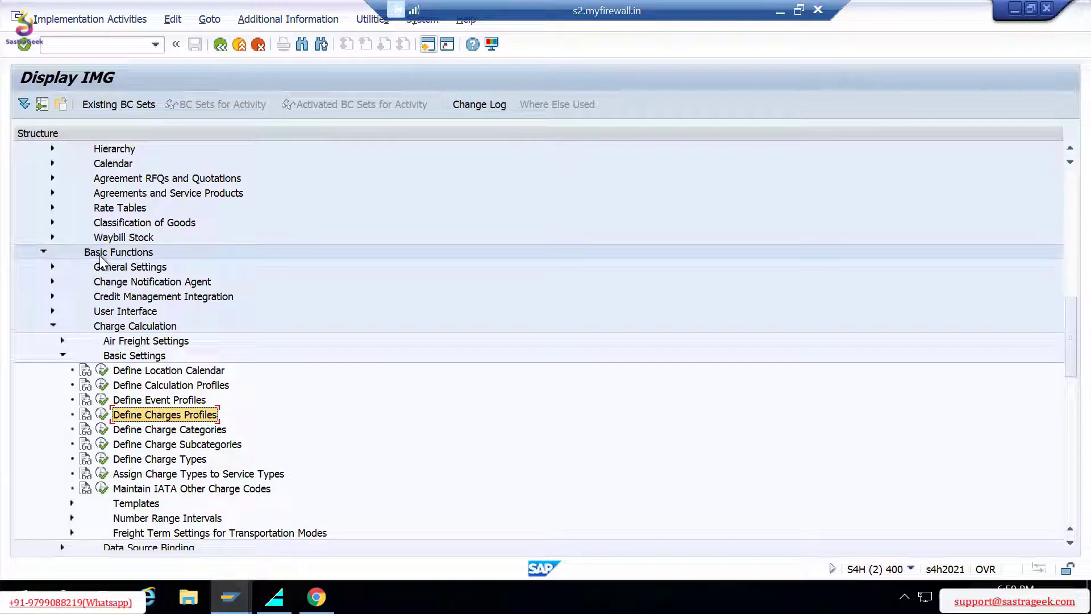
left_click(161, 328)
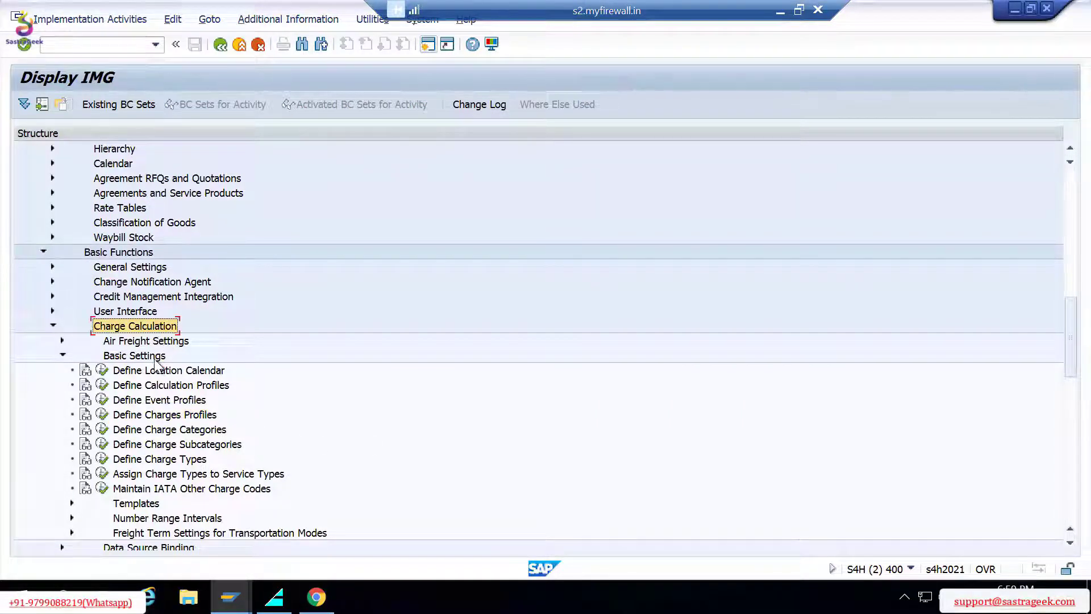
left_click(152, 357)
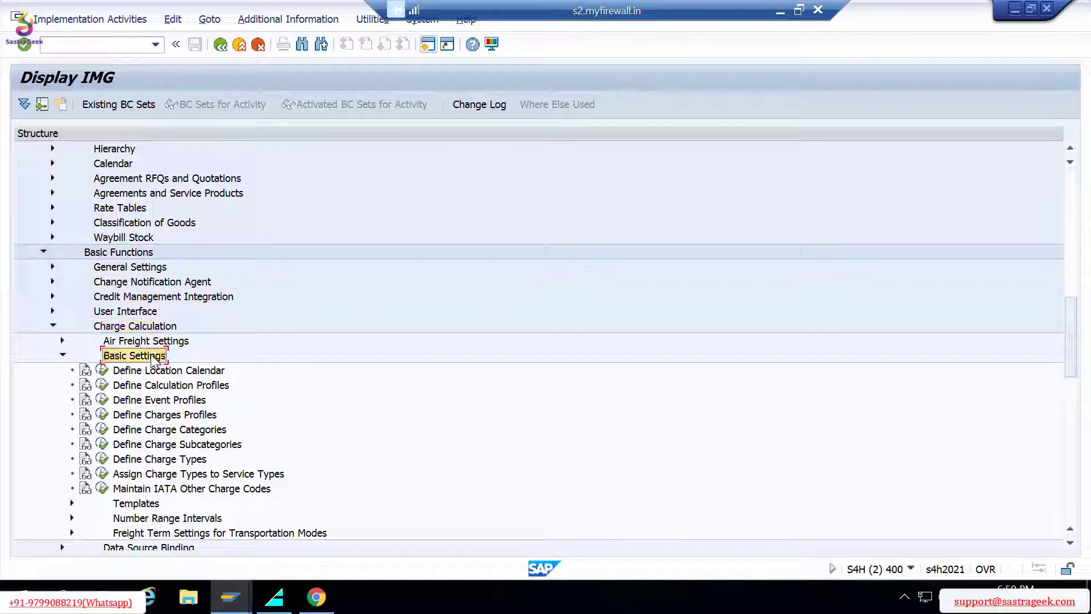
left_click(183, 415)
left_click(102, 415)
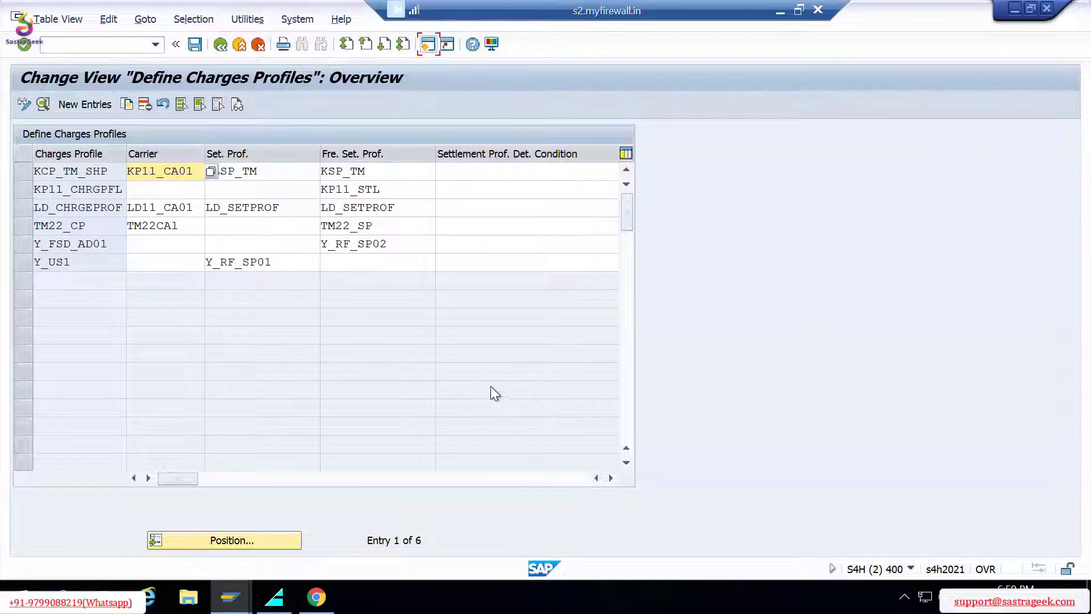
Open the details of charges profile TM22_CP and check its profile name and default carrier.
left_click(25, 227)
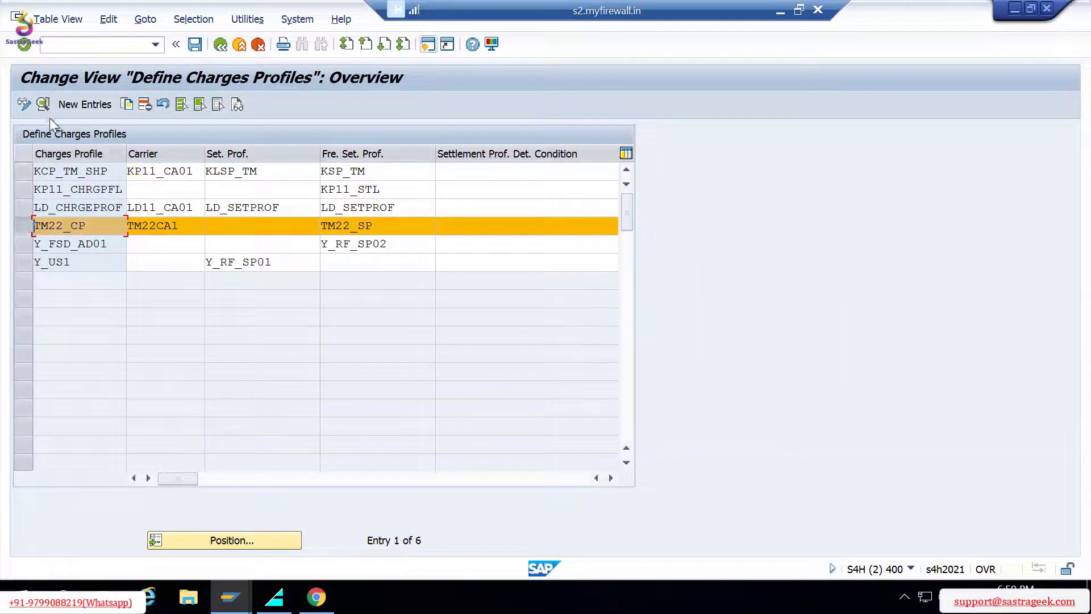
left_click(43, 104)
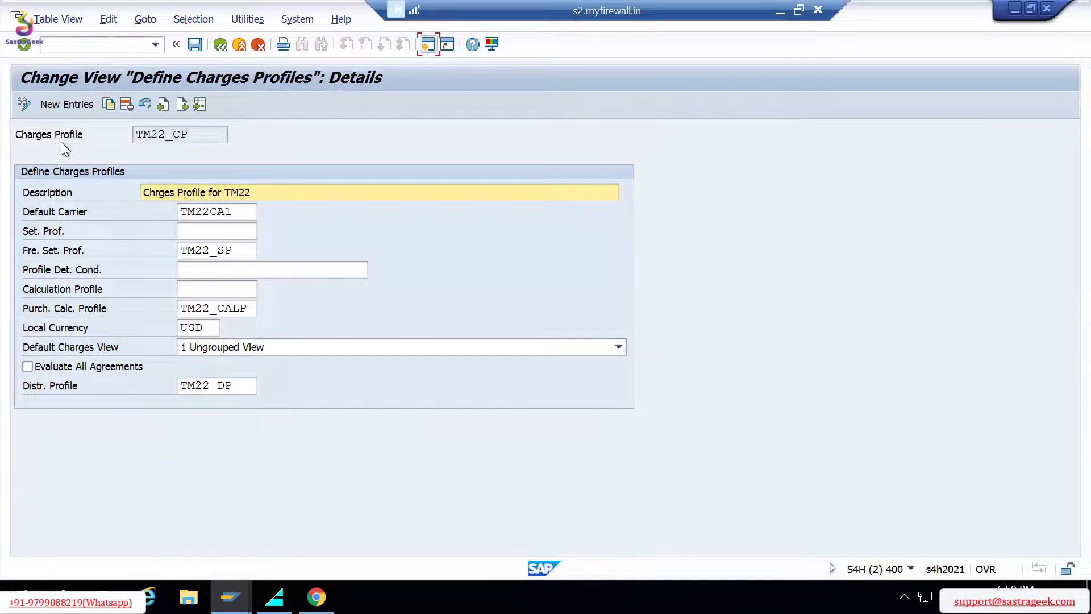
left_click_drag(190, 134, 82, 132)
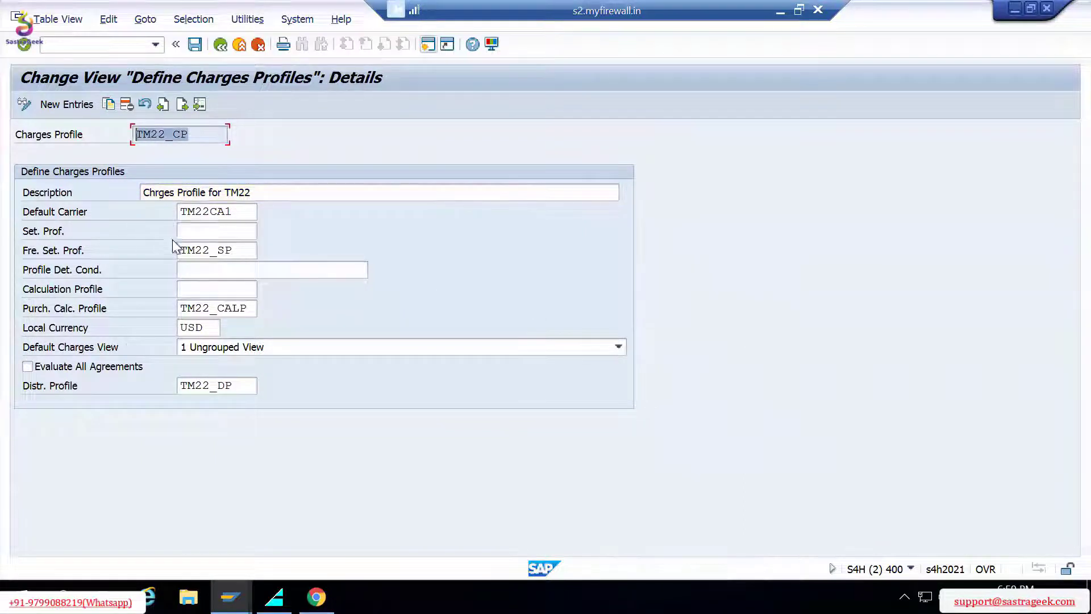
left_click_drag(249, 215, 99, 214)
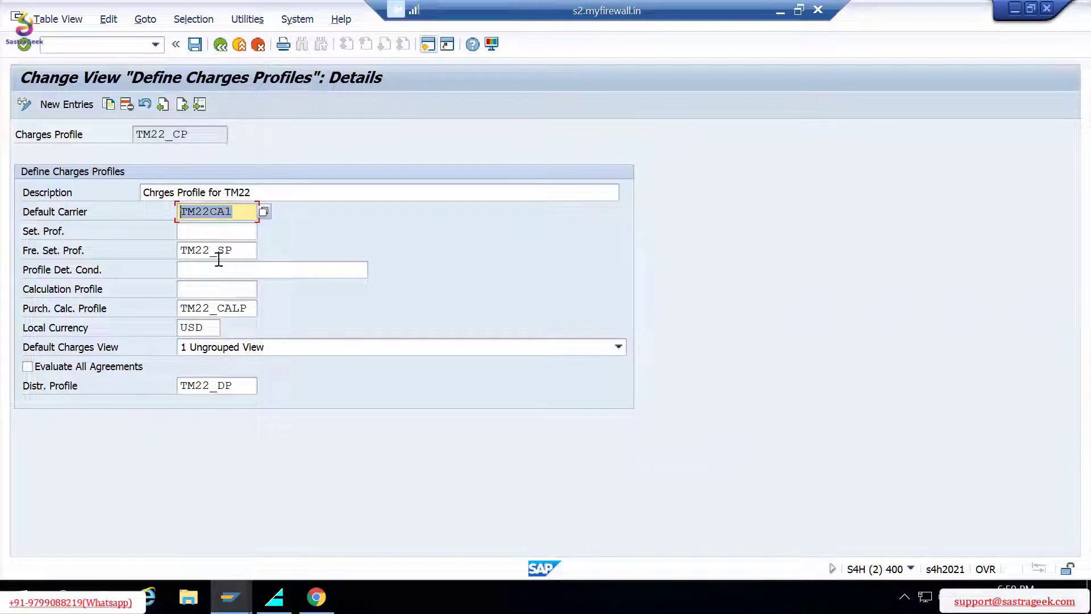
Examine the freight settlement profile, purchasing calculation profile and distribution profile assigned to charges profile TM22_CP.
left_click(248, 250)
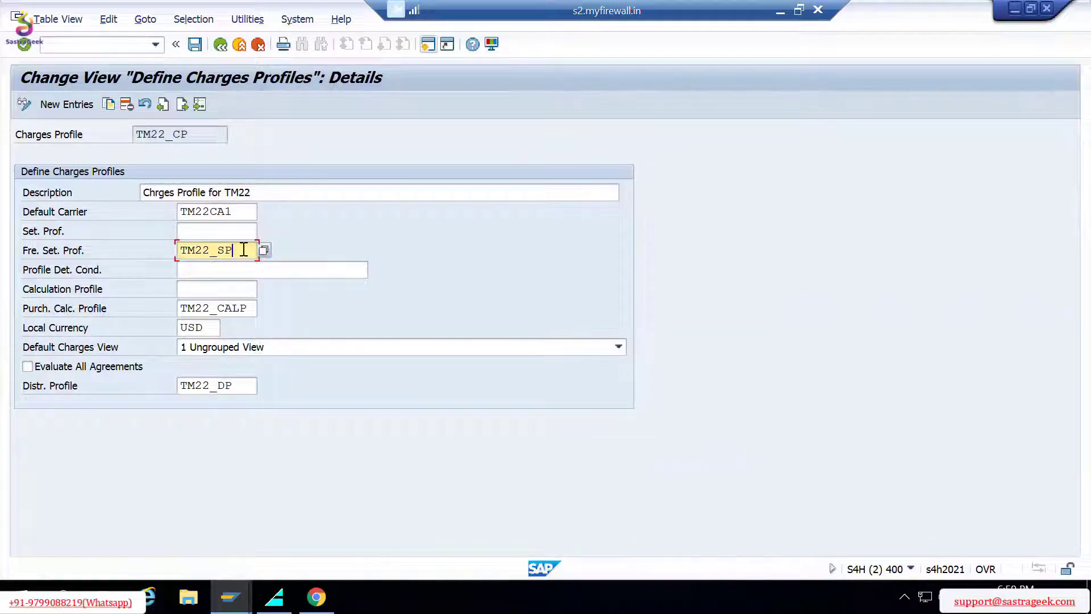
left_click(243, 211)
left_click(242, 254)
left_click_drag(243, 250, 93, 248)
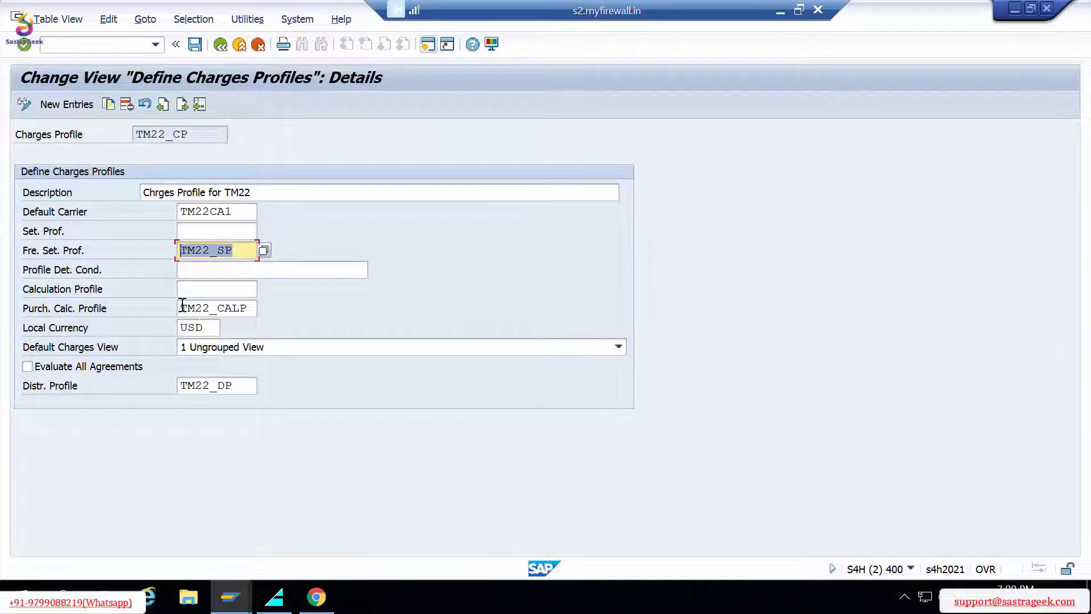
left_click_drag(180, 309, 284, 316)
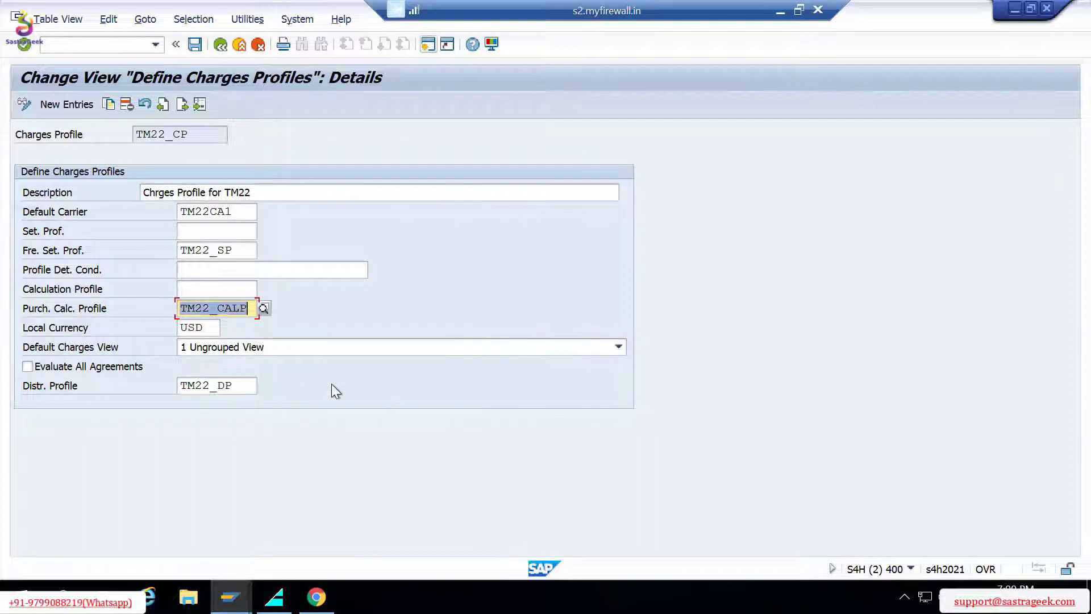
left_click_drag(238, 390, 112, 382)
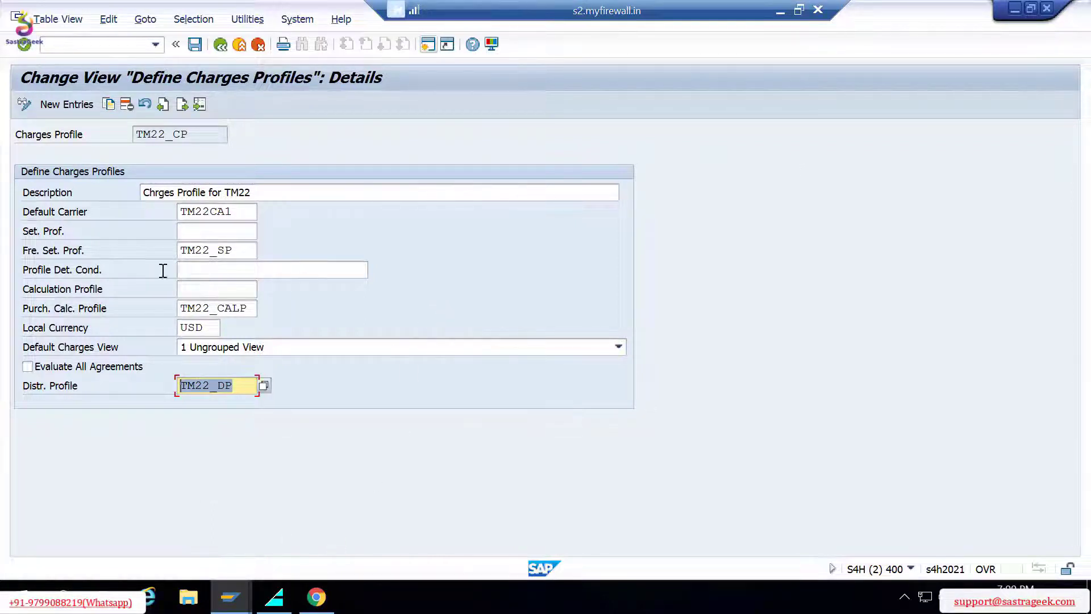
Recheck the default carrier and freight settlement profile of TM22_CP, and return to the IMG structure.
left_click(213, 215)
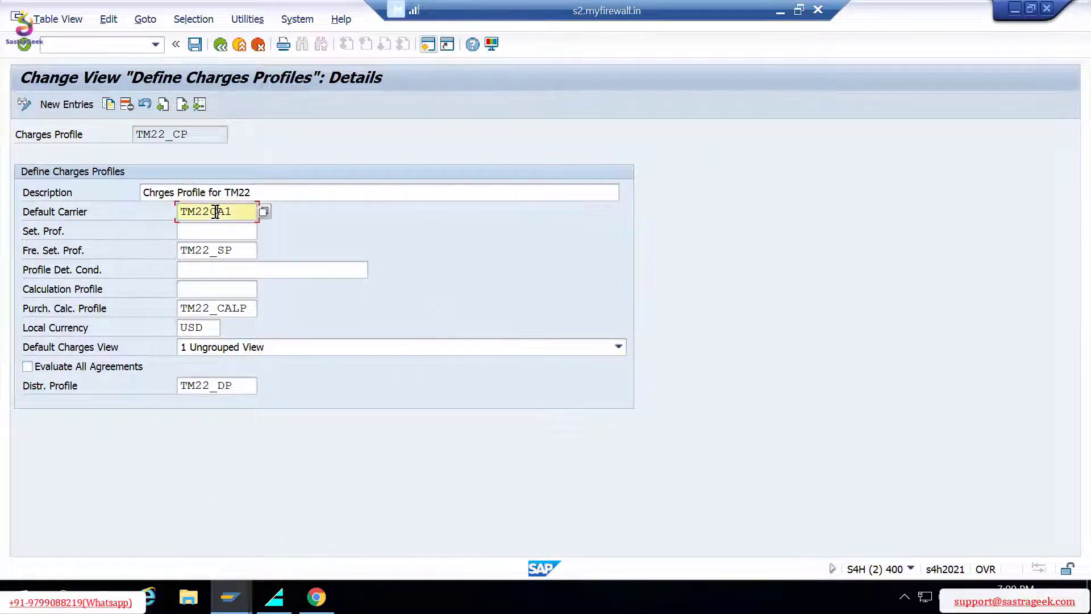
left_click(217, 252)
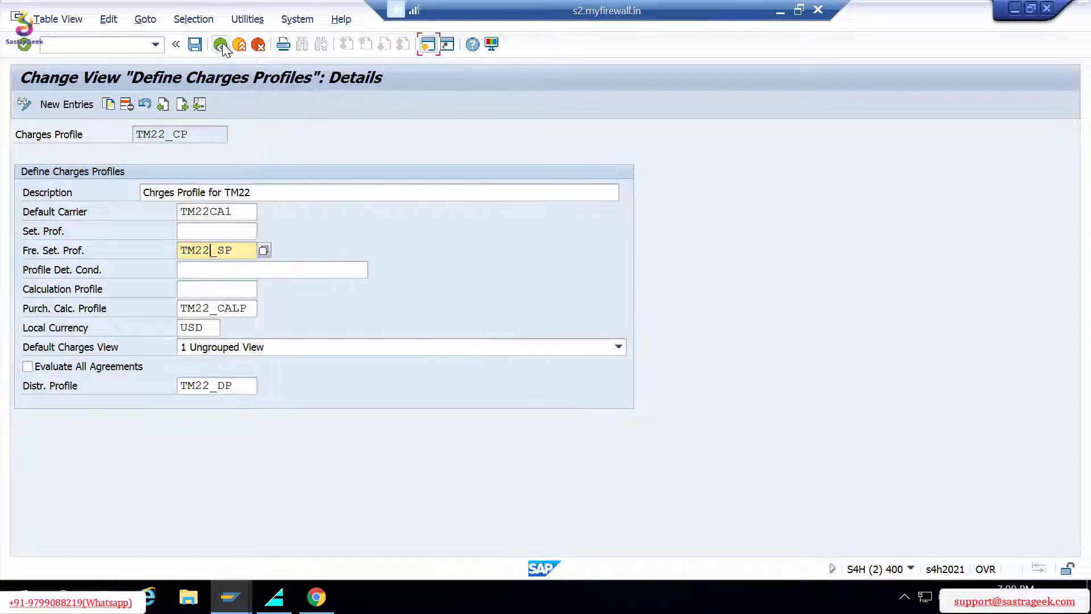
left_click_drag(199, 132, 149, 161)
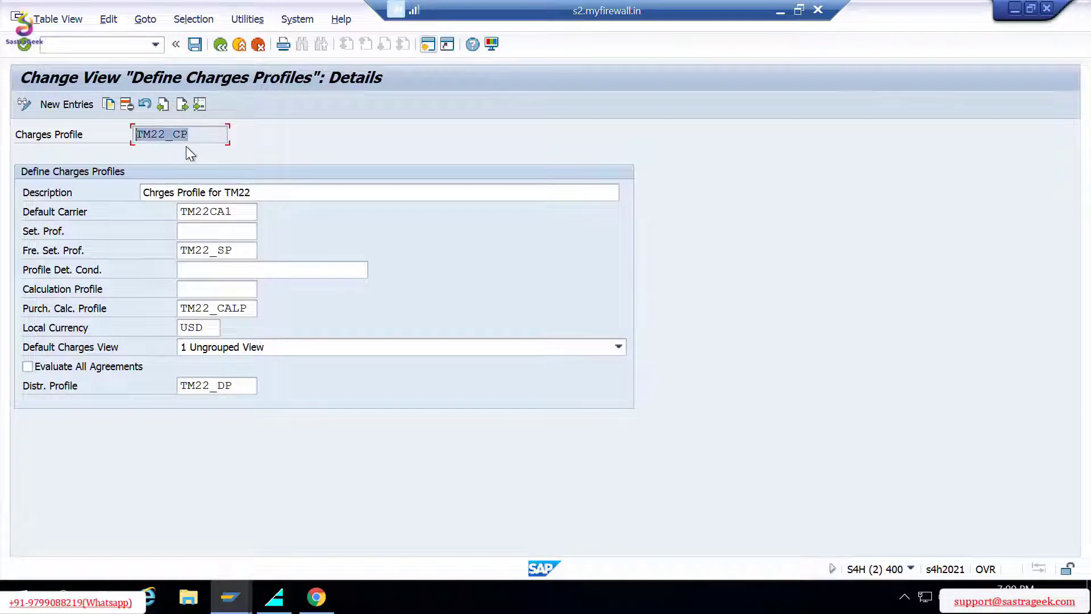
left_click(221, 43)
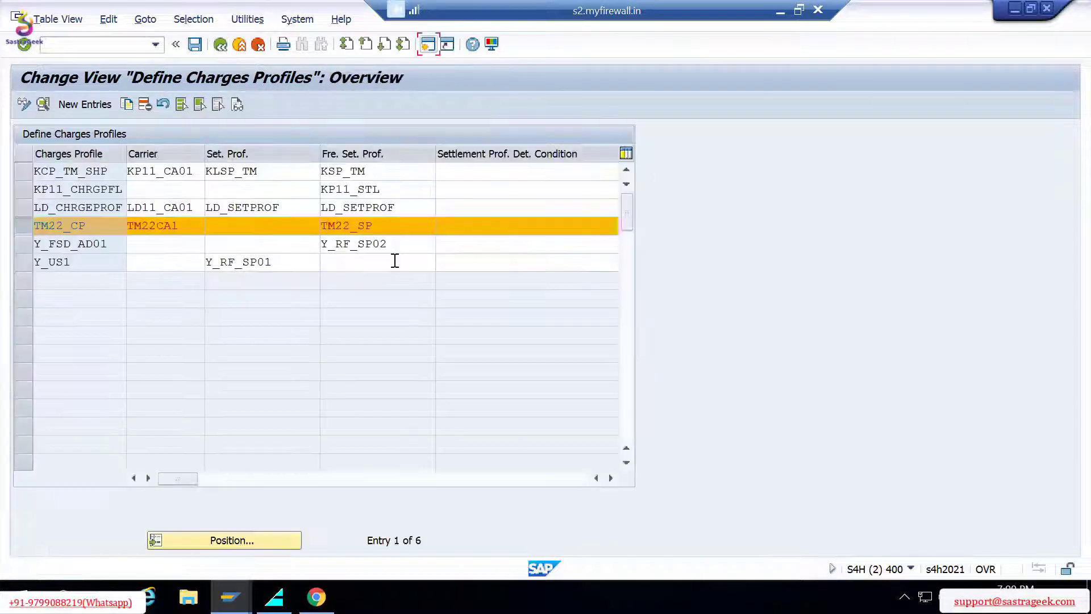
left_click(220, 45)
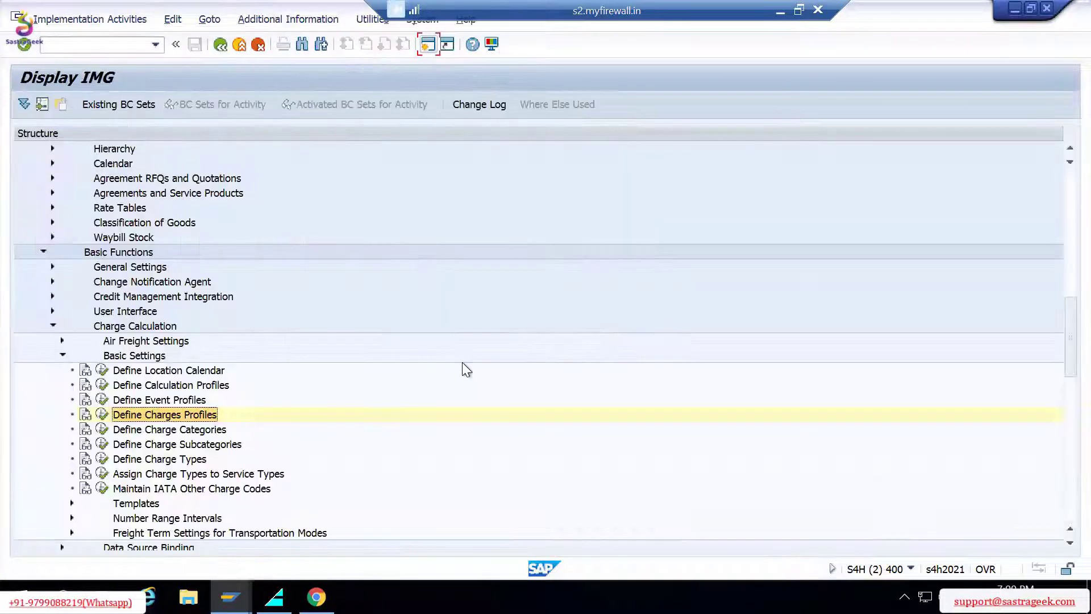
Open the Define Settlement Profile activity under Settlement in the Transportation Management part of the IMG.
scroll(302, 349, "down", 4)
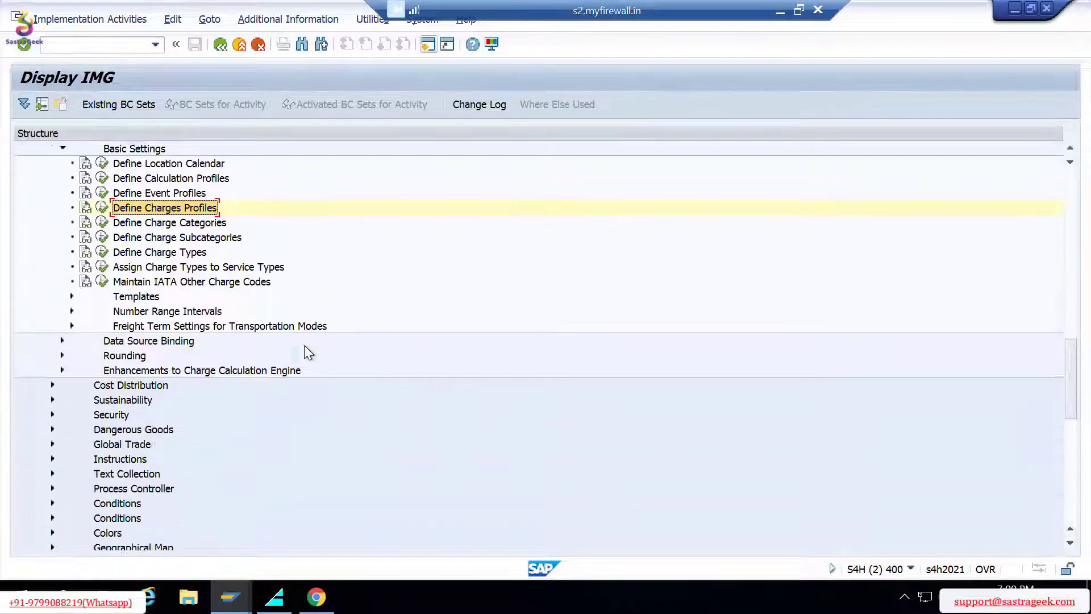
scroll(307, 348, "down", 4)
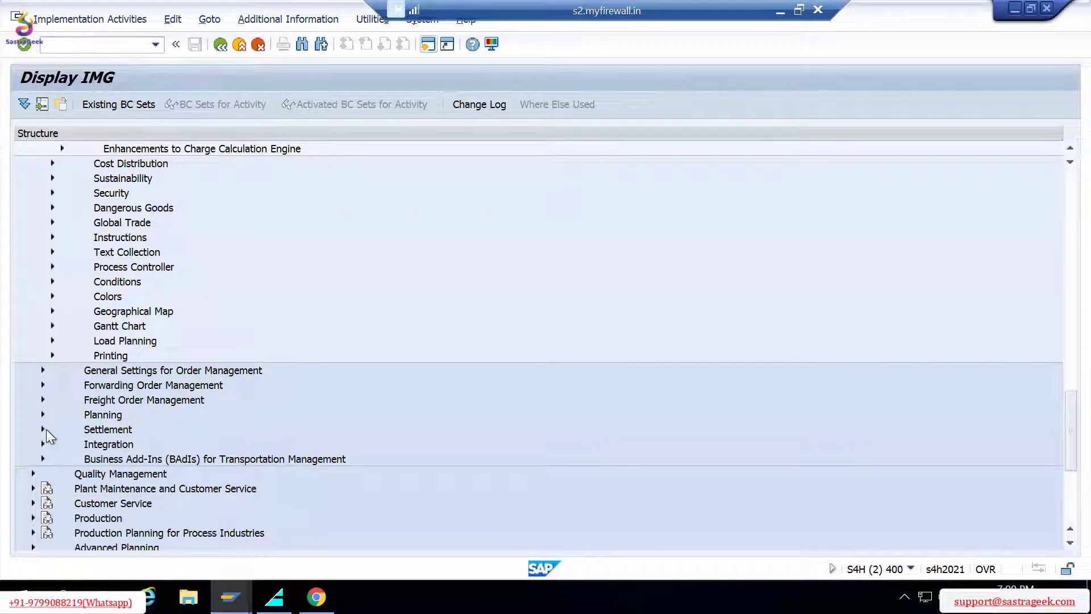
left_click(43, 428)
scroll(263, 405, "down", 2)
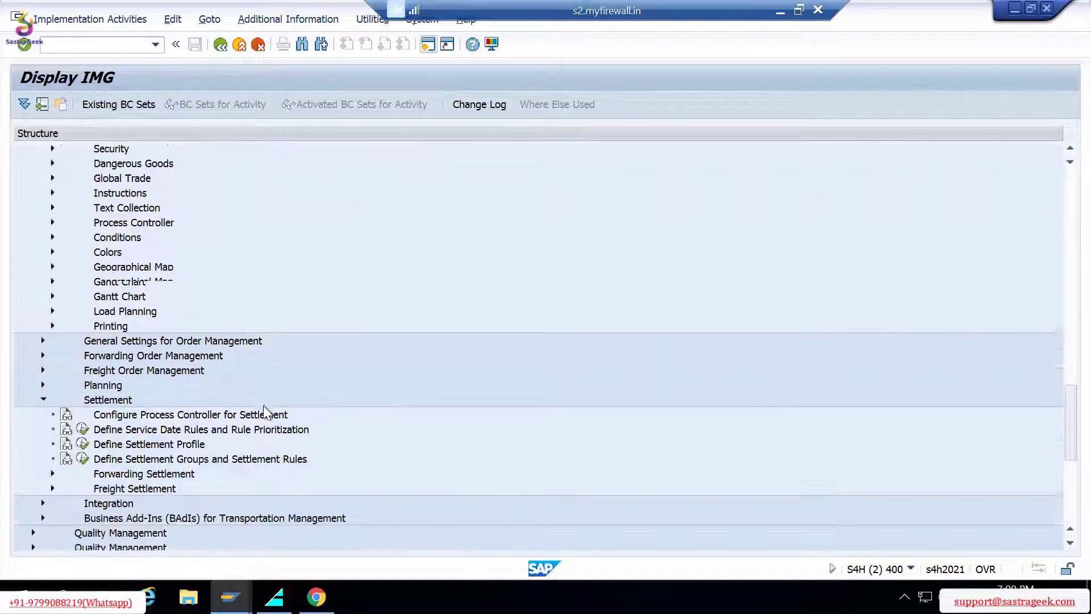
left_click(129, 416)
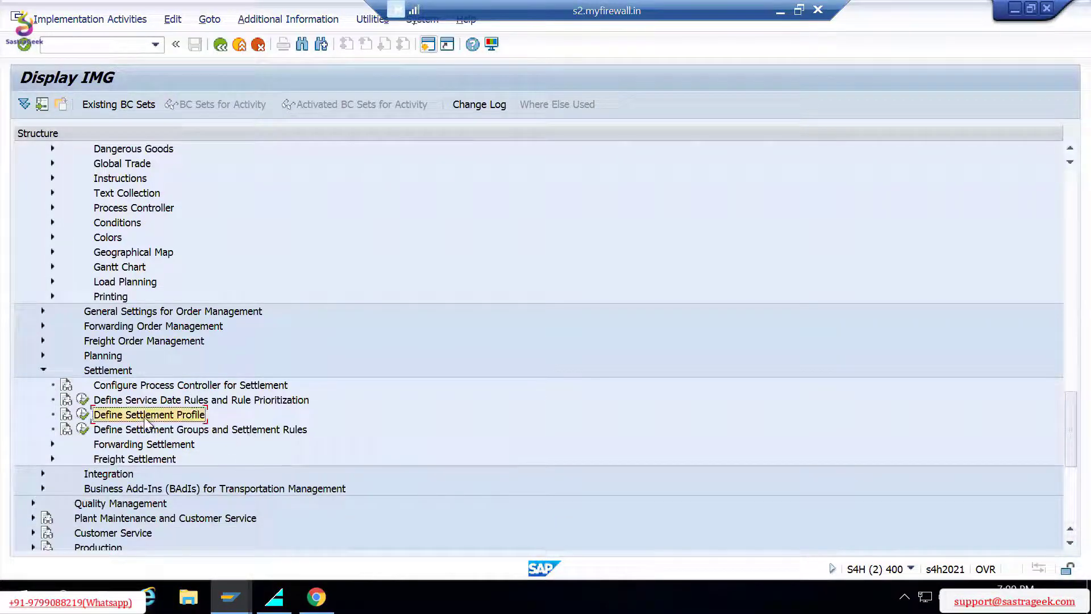
left_click(83, 416)
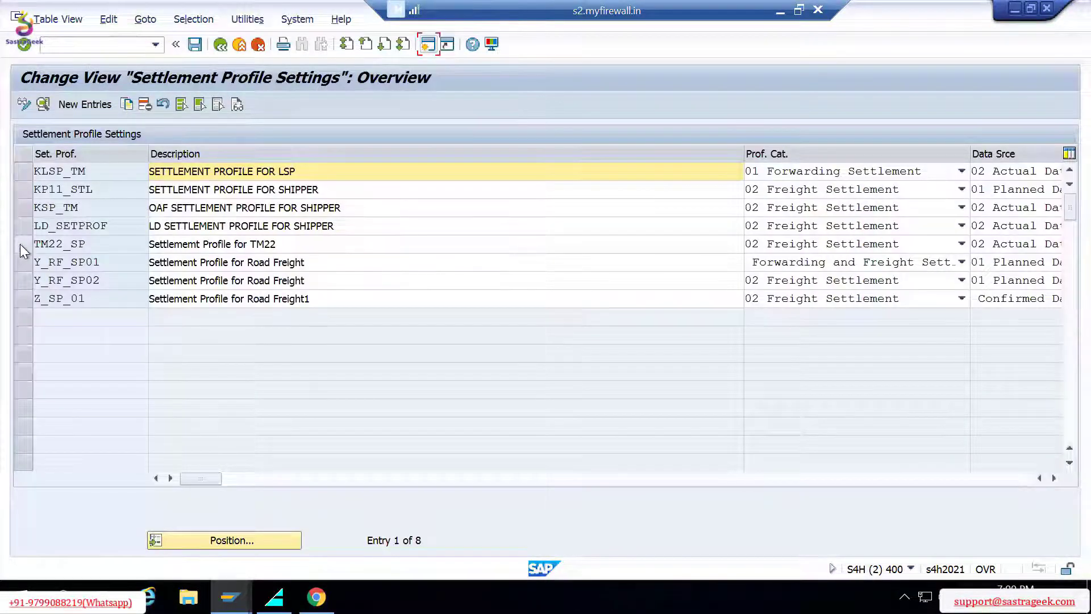
Open the details of settlement profile TM22_SP and look over its settings and description.
left_click(20, 244)
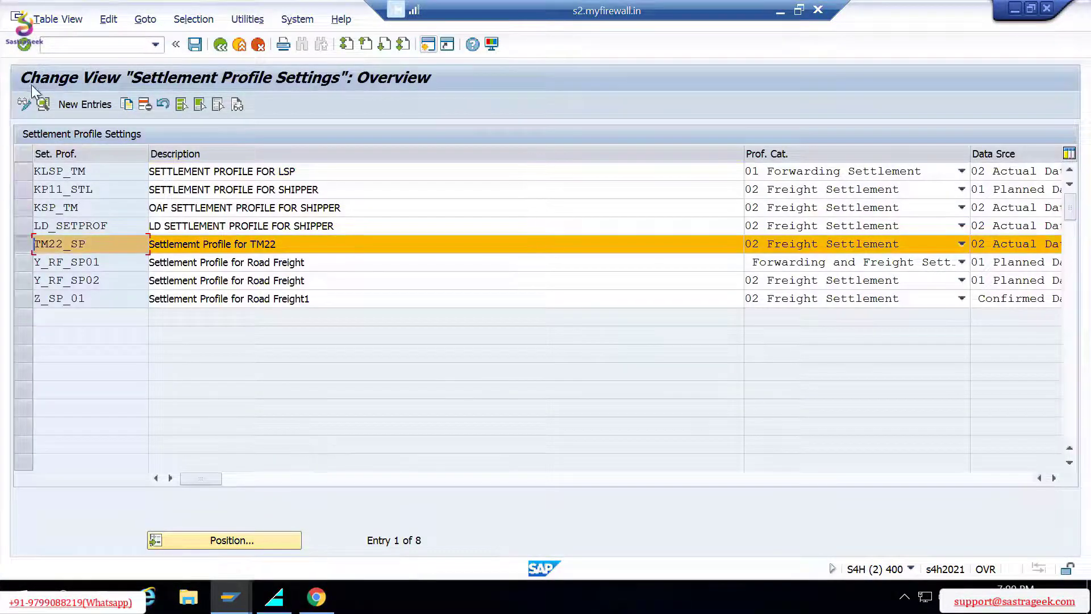
left_click(42, 104)
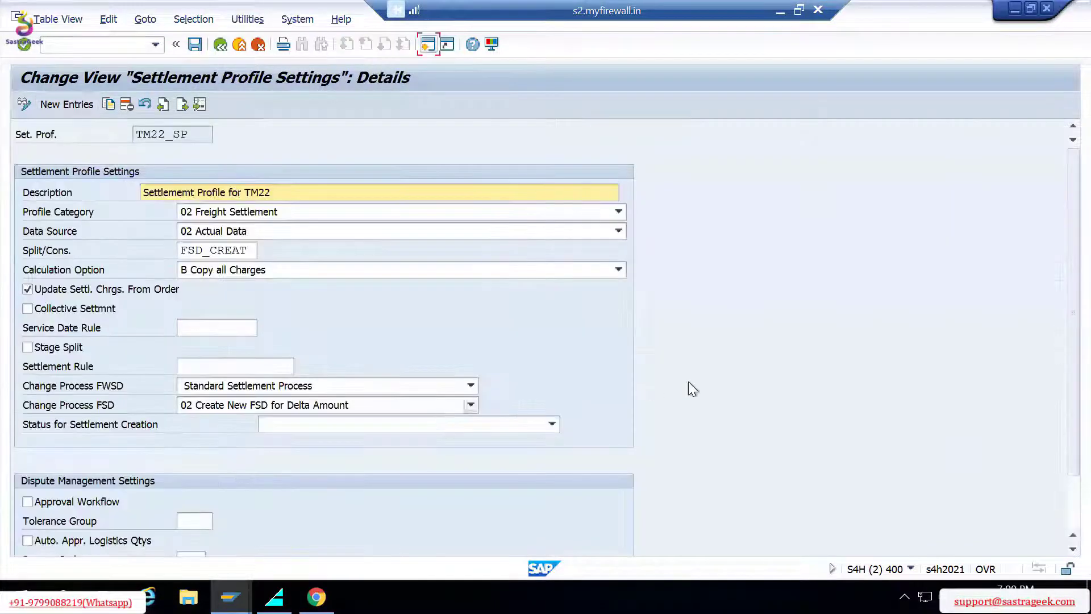
scroll(702, 392, "down", 3)
scroll(714, 392, "up", 3)
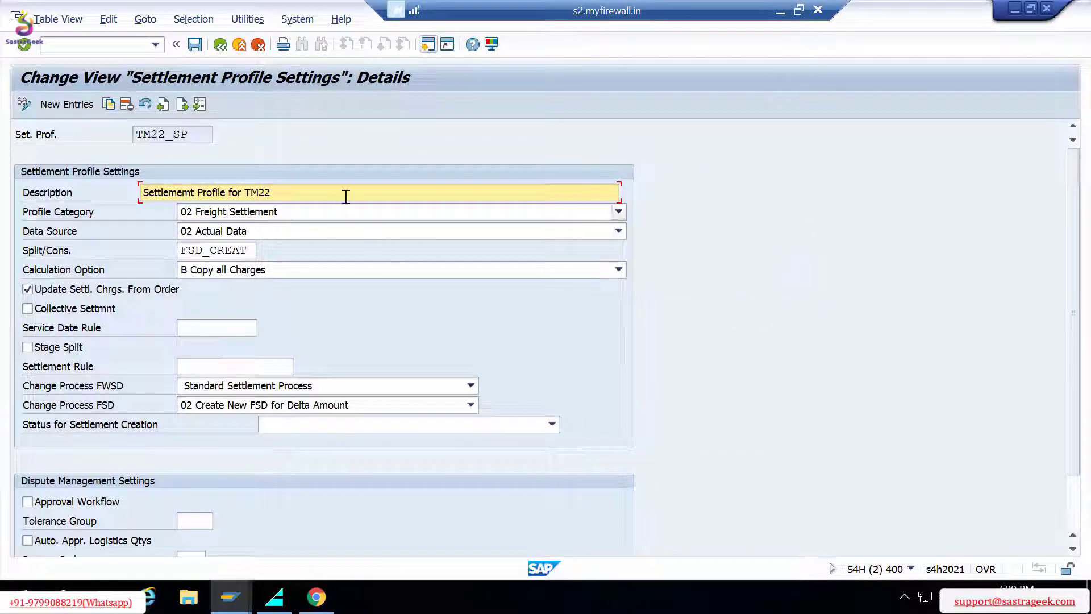
left_click_drag(346, 195, 38, 193)
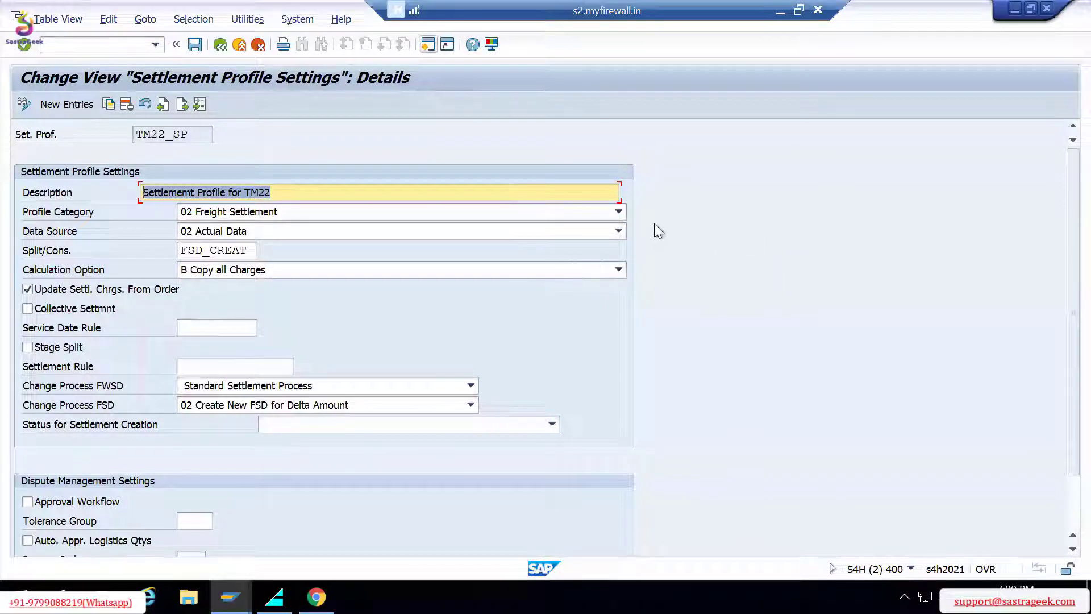
Review the profile category and data source options of TM22_SP, keeping 02 Freight Settlement and 02 Actual Data.
left_click(619, 212)
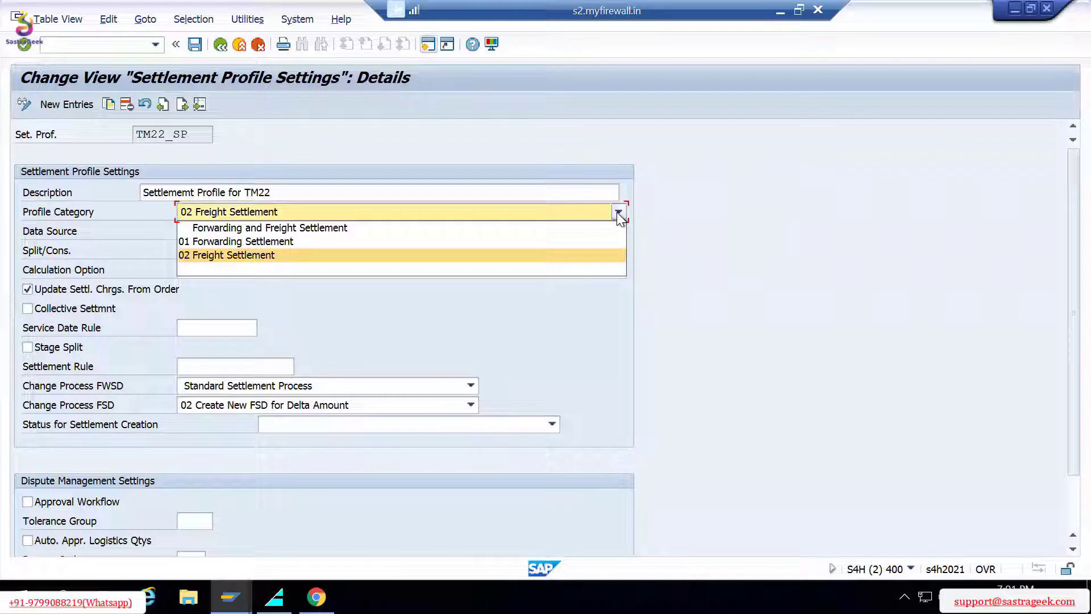
left_click(814, 237)
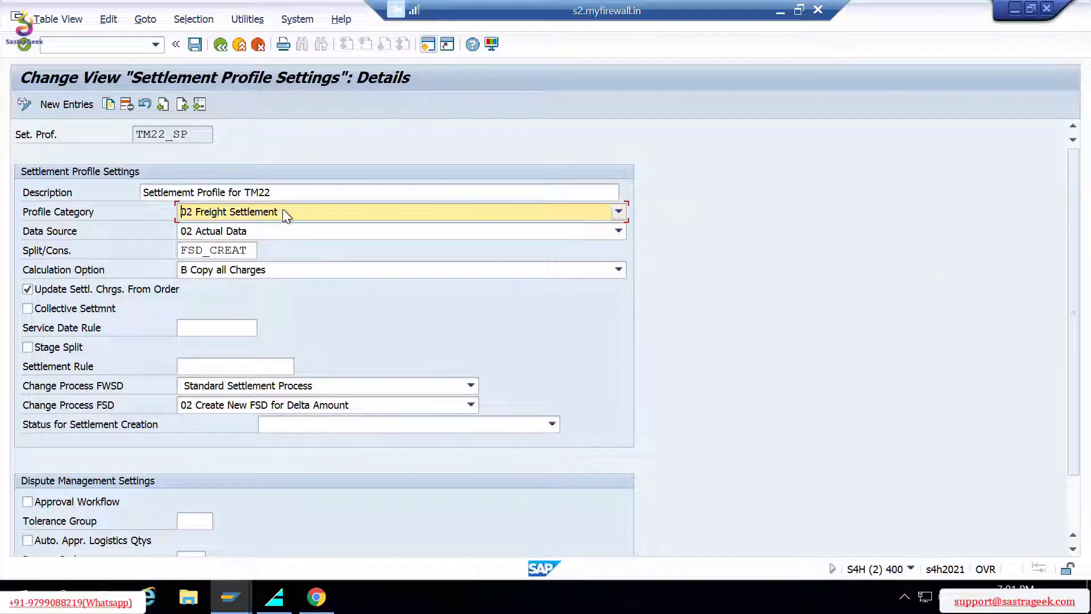
left_click(618, 231)
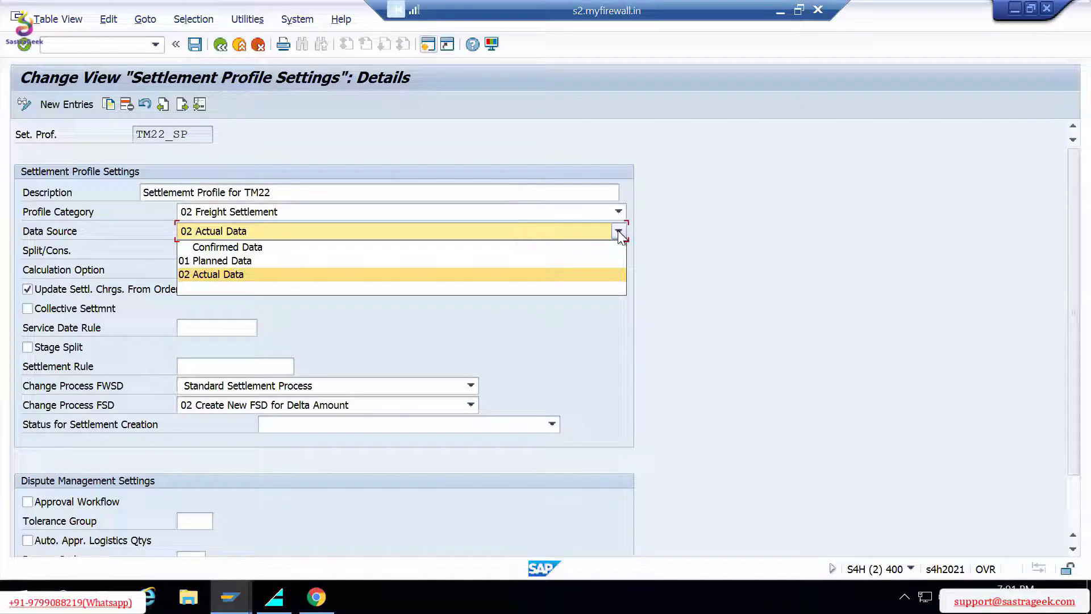
key("Down")
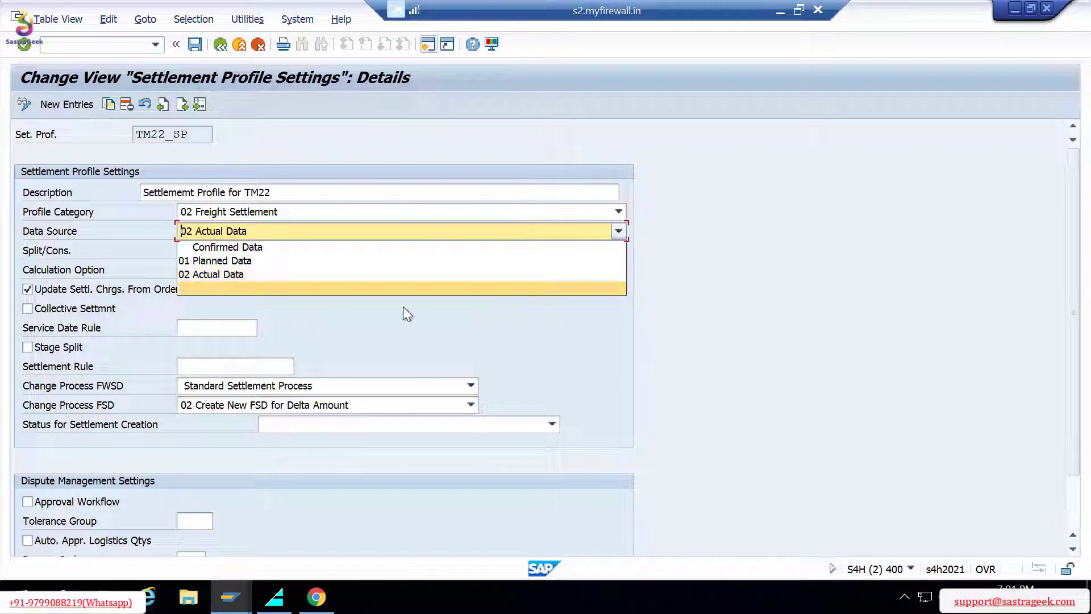
left_click(373, 274)
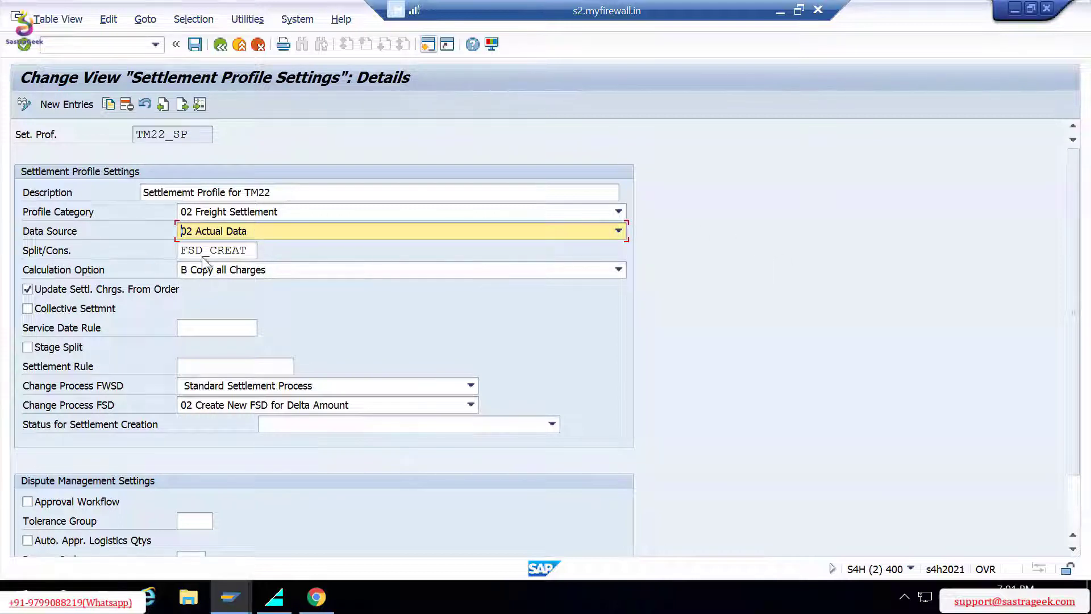
Examine the available split or consolidation strategies for settlement profile TM22_SP, leaving FSD_CREAT assigned.
left_click(233, 251)
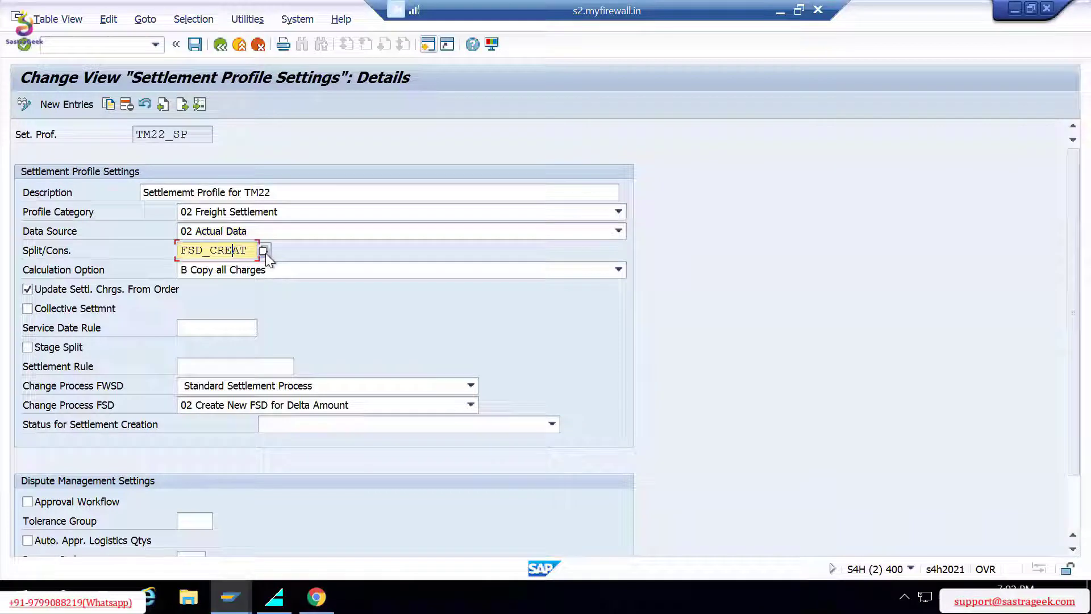
left_click(265, 253)
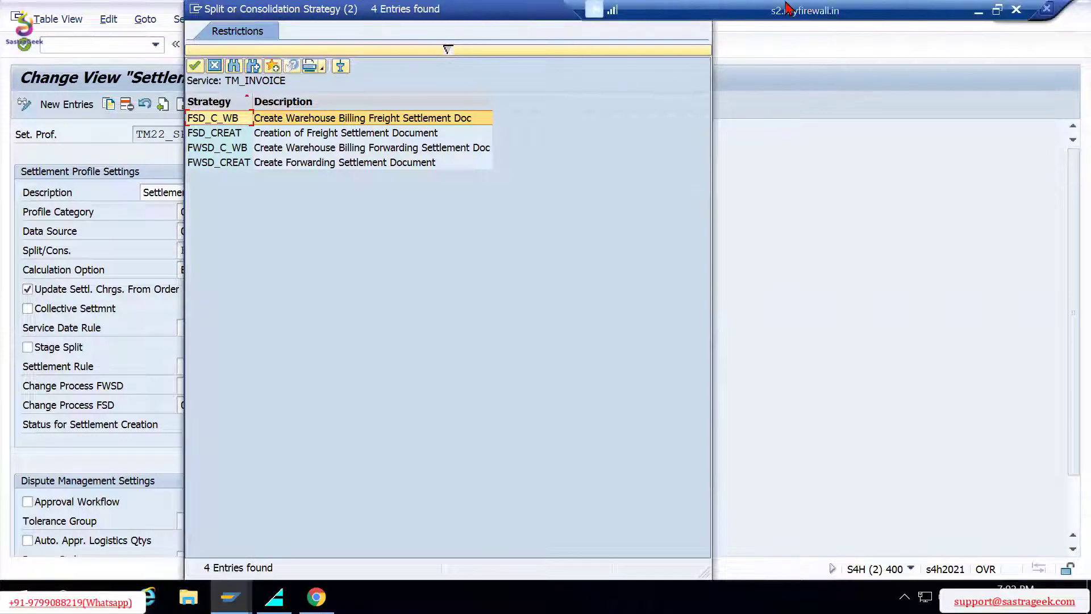
left_click(700, 10)
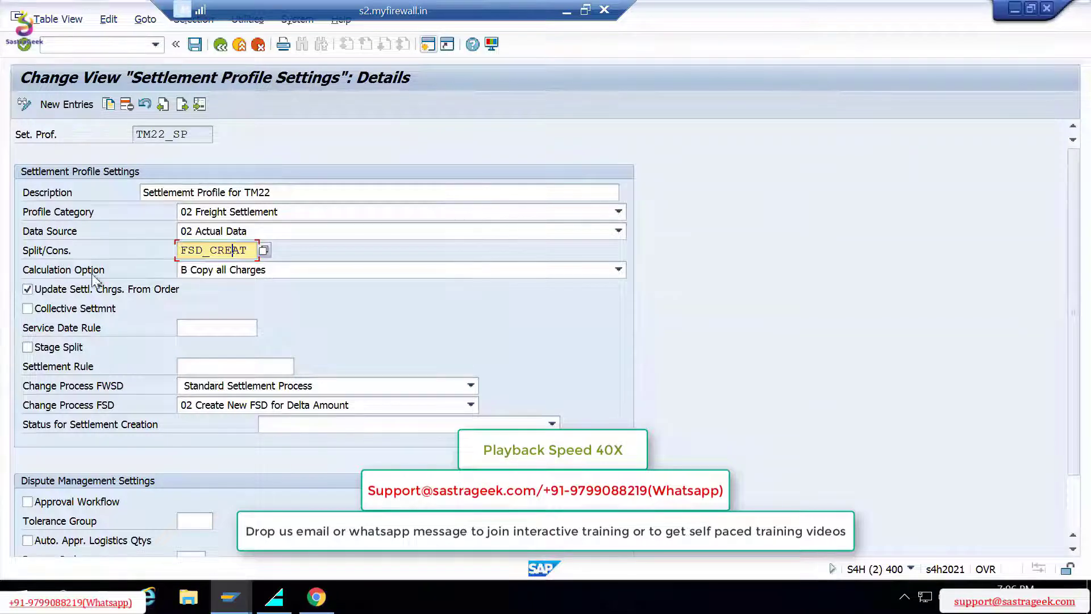
Review the calculation option, service date rule, settlement rule and FSD change process options of settlement profile TM22_SP.
left_click(618, 270)
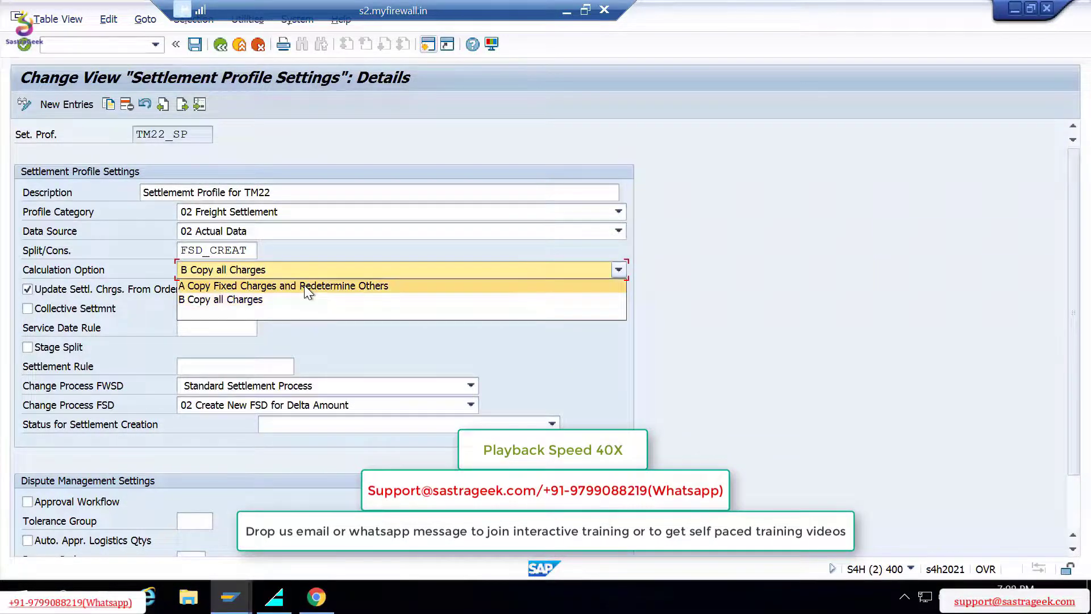
left_click(274, 274)
left_click(170, 329)
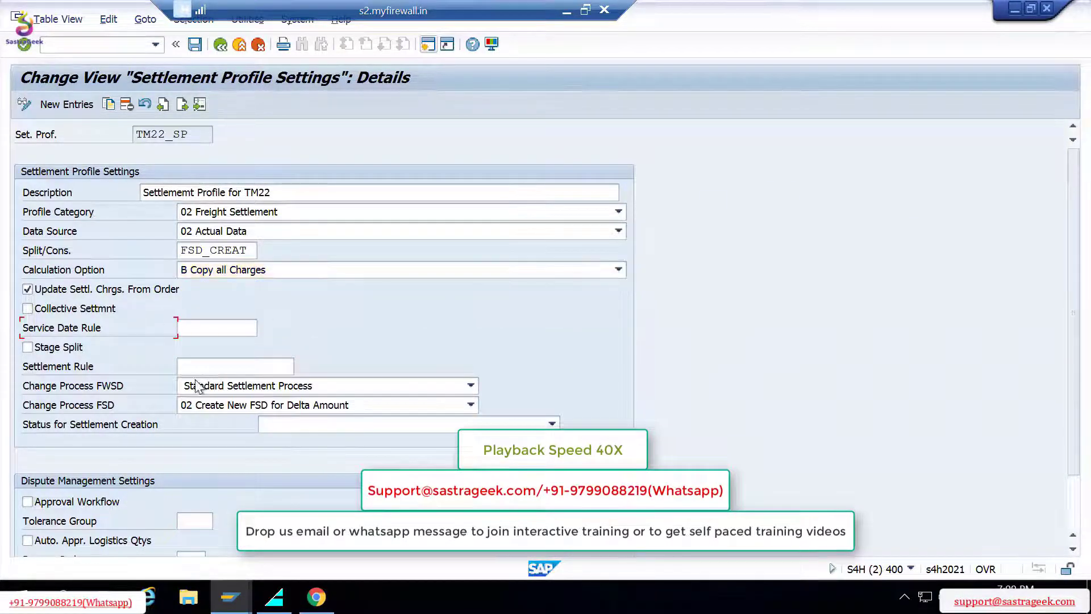
left_click(227, 367)
left_click(473, 404)
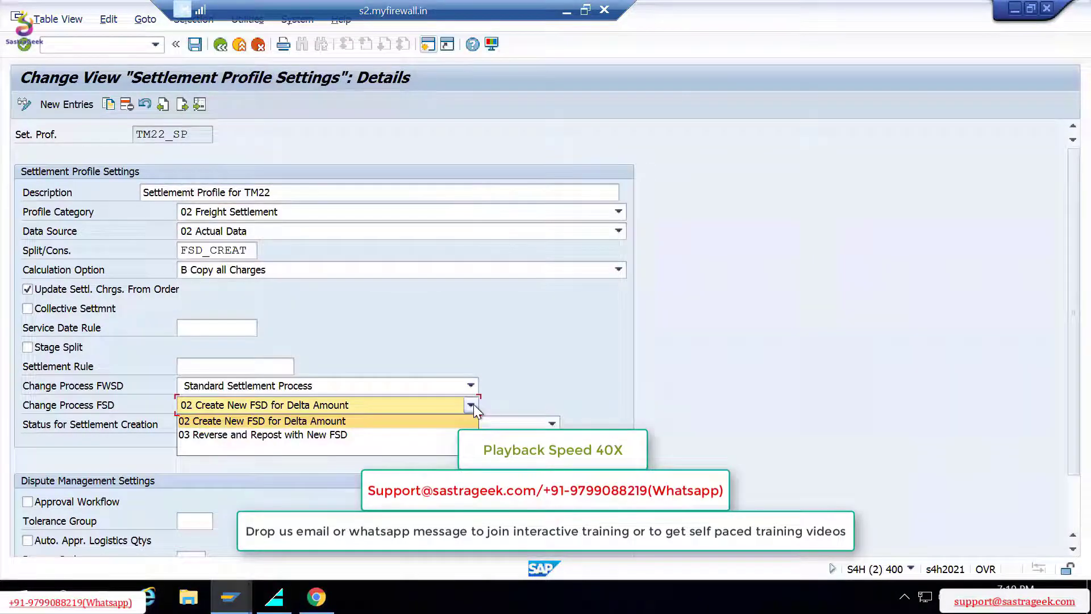
Set the status for settlement creation of profile TM22_SP to 02 In Execution.
scroll(554, 402, "down", 1)
left_click(554, 400)
left_click(294, 428)
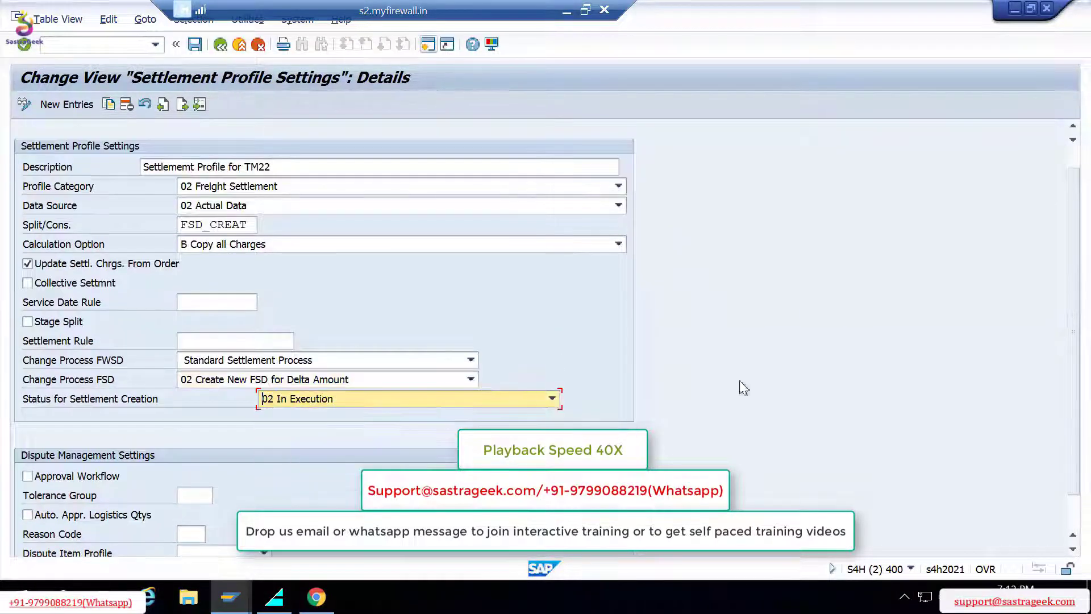
scroll(384, 207, "up", 1)
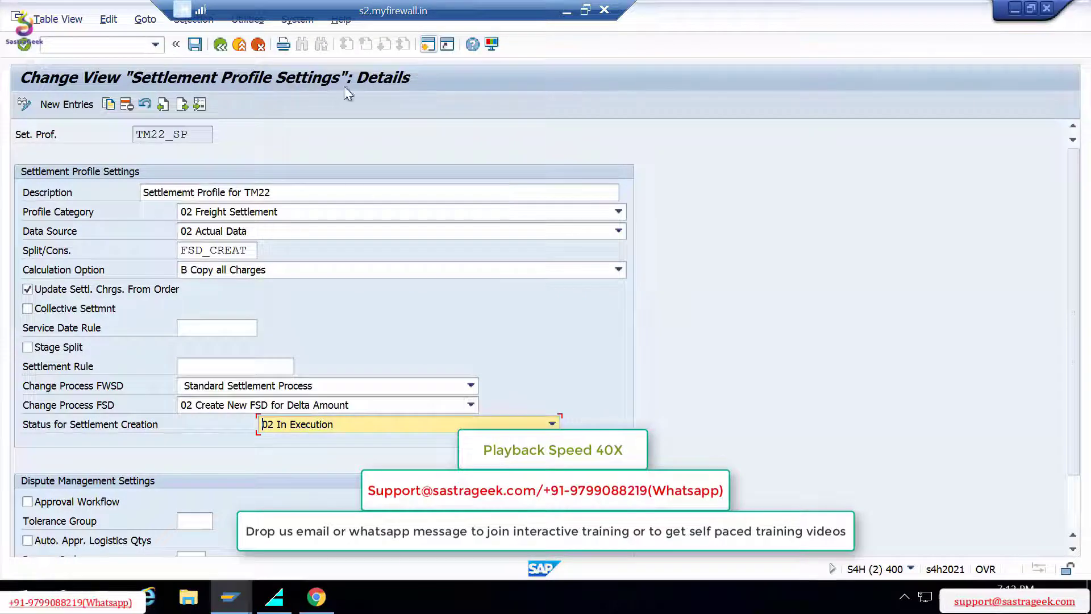
scroll(653, 251, "down", 1)
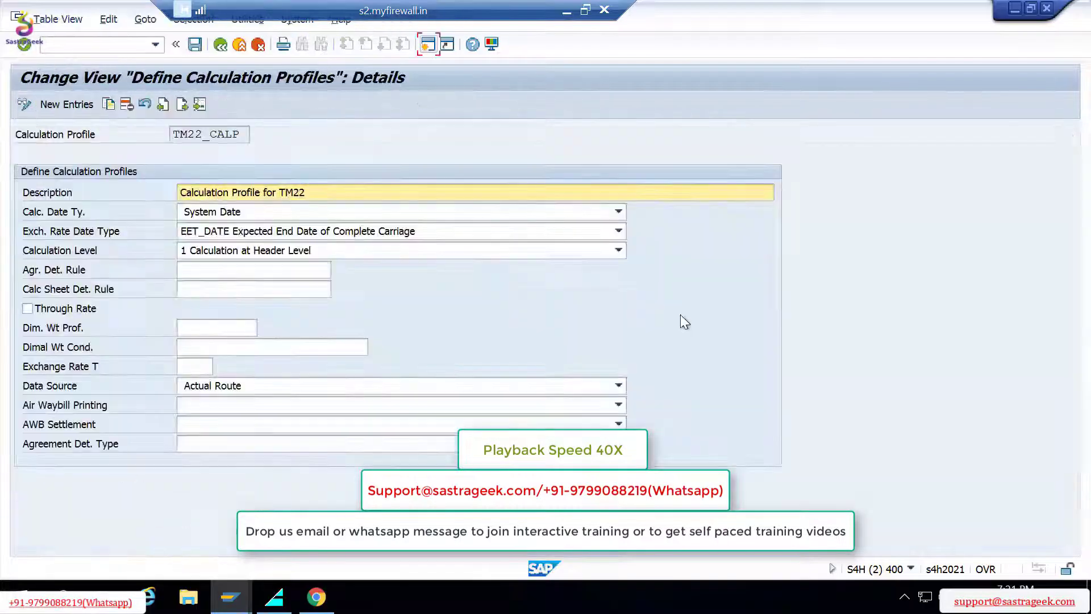
In calculation profile TM22_CALP, keep System Date as calculation date type and set the exchange rate date type to Calculation Date.
left_click(618, 212)
left_click(265, 227)
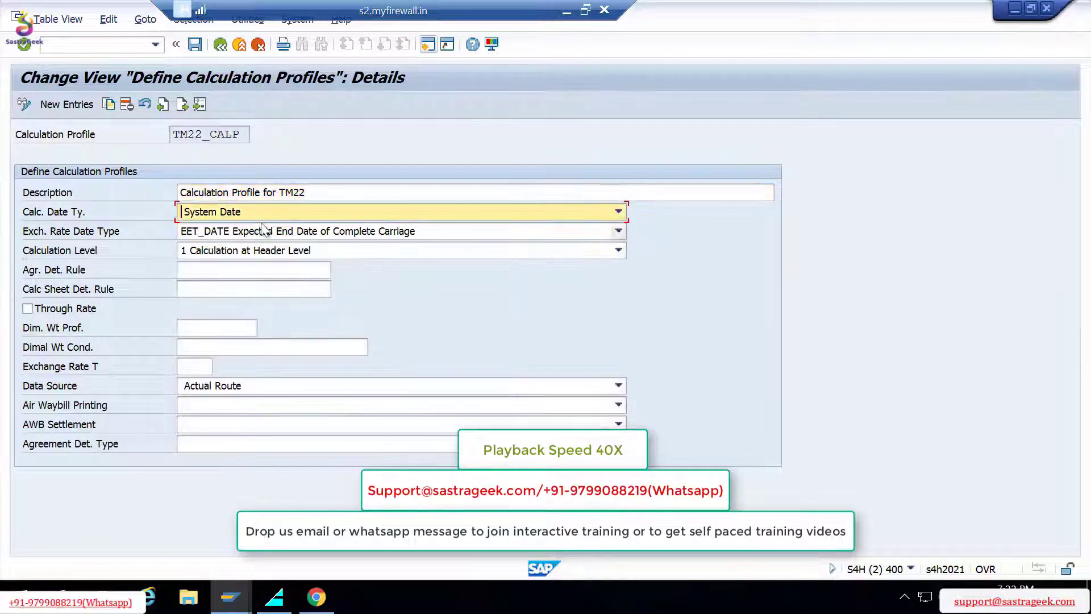
left_click(333, 231)
left_click(337, 247)
left_click(337, 231)
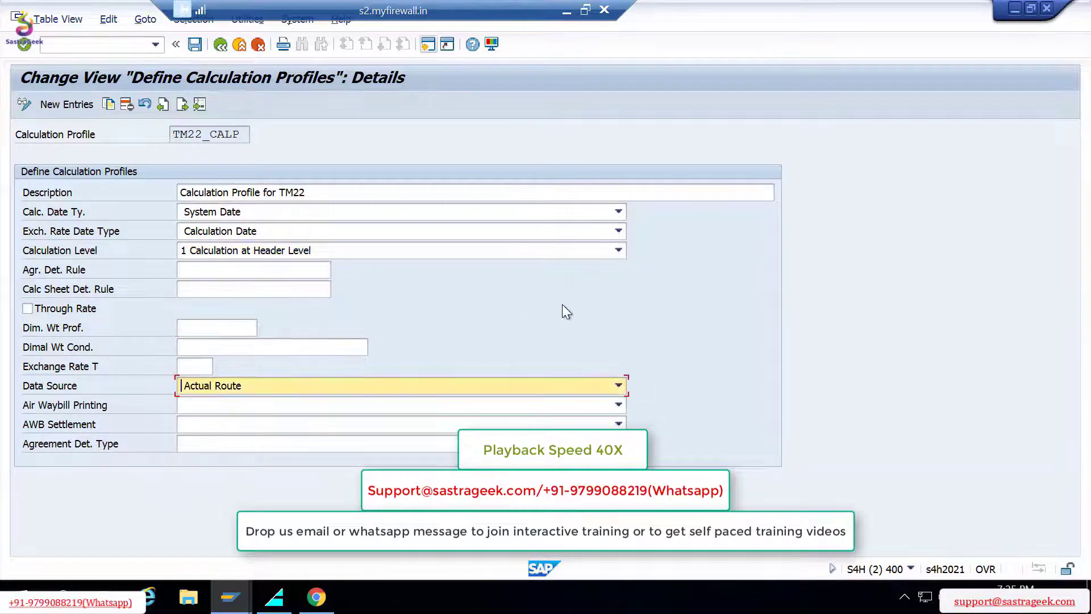
Leave the calculation profile and search the IMG structure for "distribution".
left_click(221, 45)
left_click(567, 10)
key("alt+Tab")
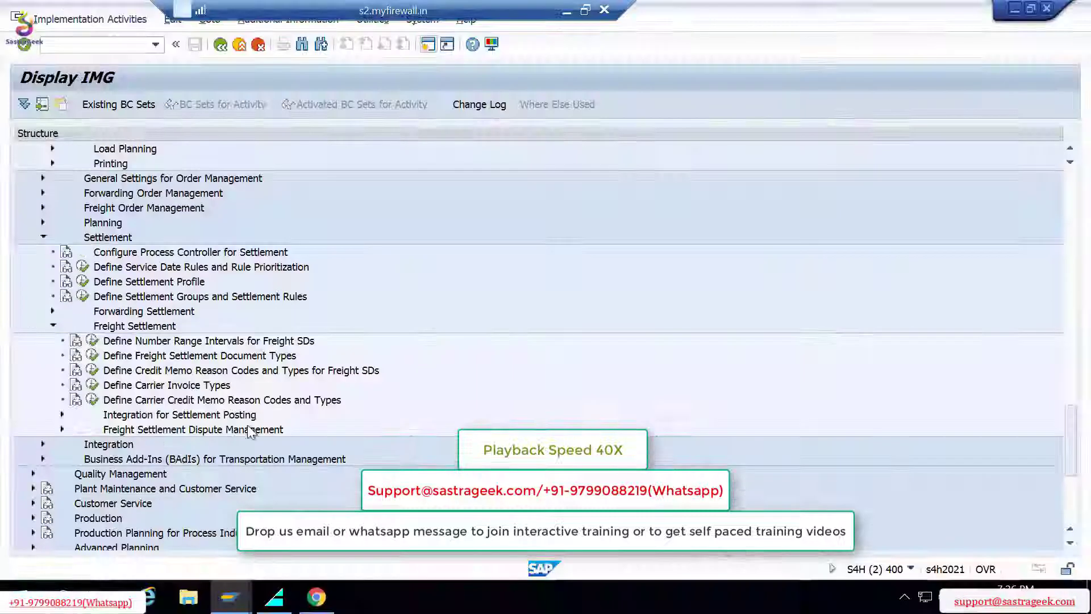
left_click(62, 414)
scroll(560, 424, "up", 6)
scroll(560, 425, "down", 5)
scroll(559, 425, "down", 2)
key("ctrl+f")
type("distribution")
key("Return")
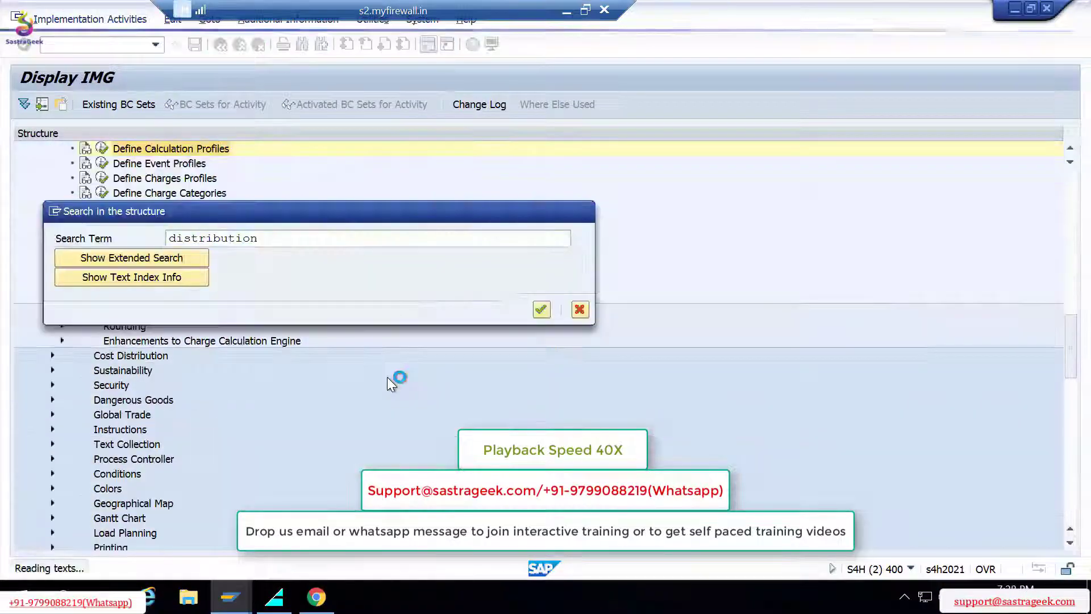
Switch to PowerPoint to view the "Integrating SAP TM FSD with MM" slide, and return to the remote SAP session.
left_click(567, 10)
scroll(1021, 409, "down", 4)
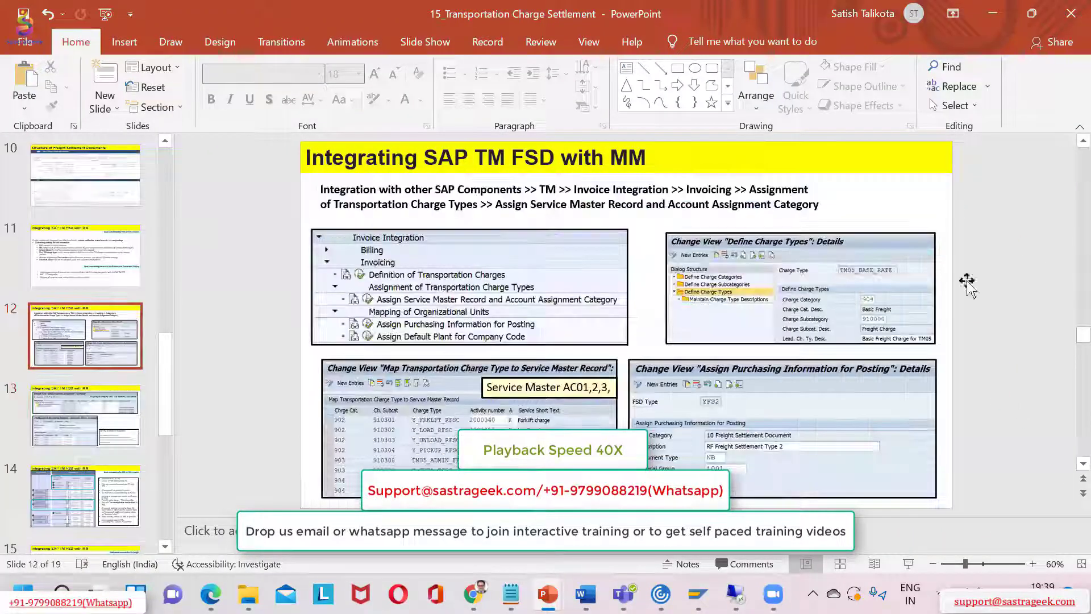
left_click(735, 595)
Open Define Charge Types in the Definition of Transportation Charges activity under the Invoicing node of Invoice Integration in the IMG.
left_click(35, 516)
left_click(44, 312)
left_click(53, 341)
left_click(63, 370)
scroll(241, 319, "down", 2)
left_click(101, 297)
double_click(94, 177)
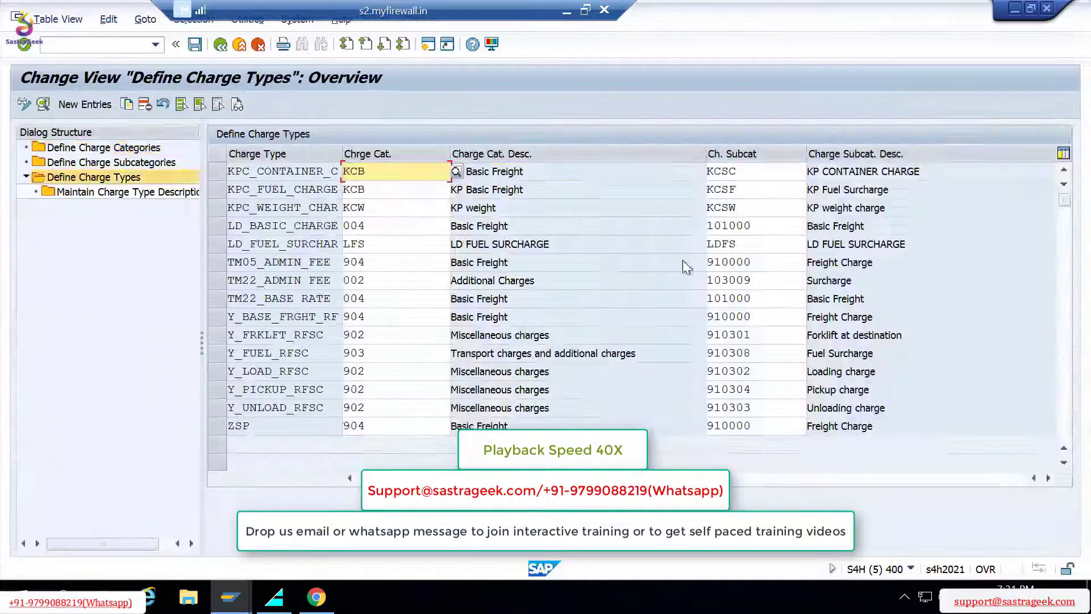
Select charge type TM22_BASE RATE, narrow the charge category column to inspect the entry, and return to the IMG.
left_click(218, 299)
left_click_drag(450, 154, 406, 154)
left_click(220, 44)
Open the mapping of transportation charge types to service master records and check the activity numbers available for TM22_BASE RATE.
left_click(102, 312)
left_click(24, 207)
left_click(359, 207)
left_click(446, 208)
left_click_drag(393, 10, 725, 10)
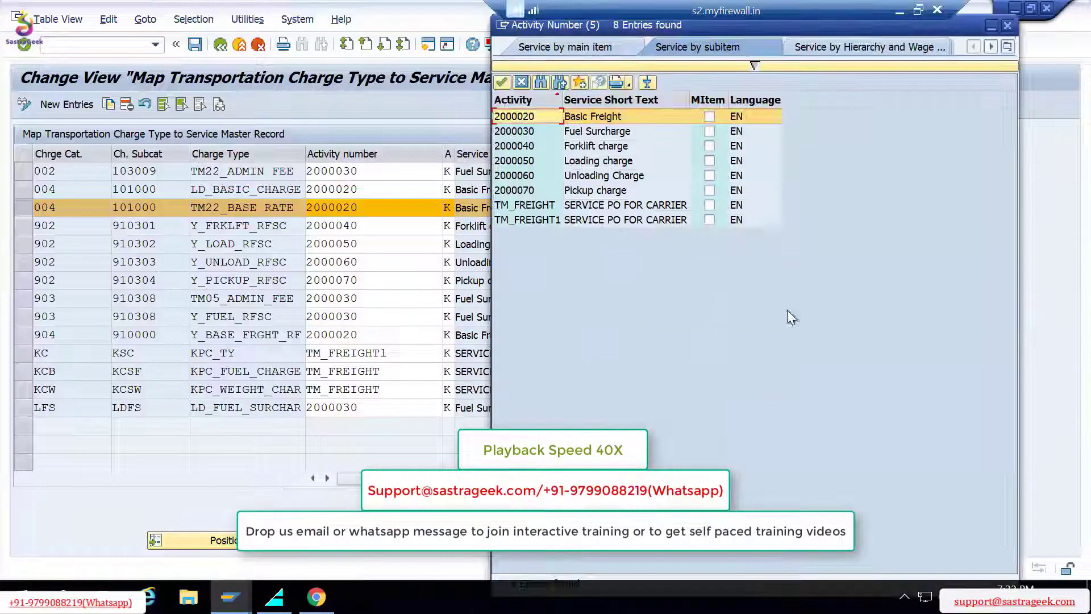
key("Escape")
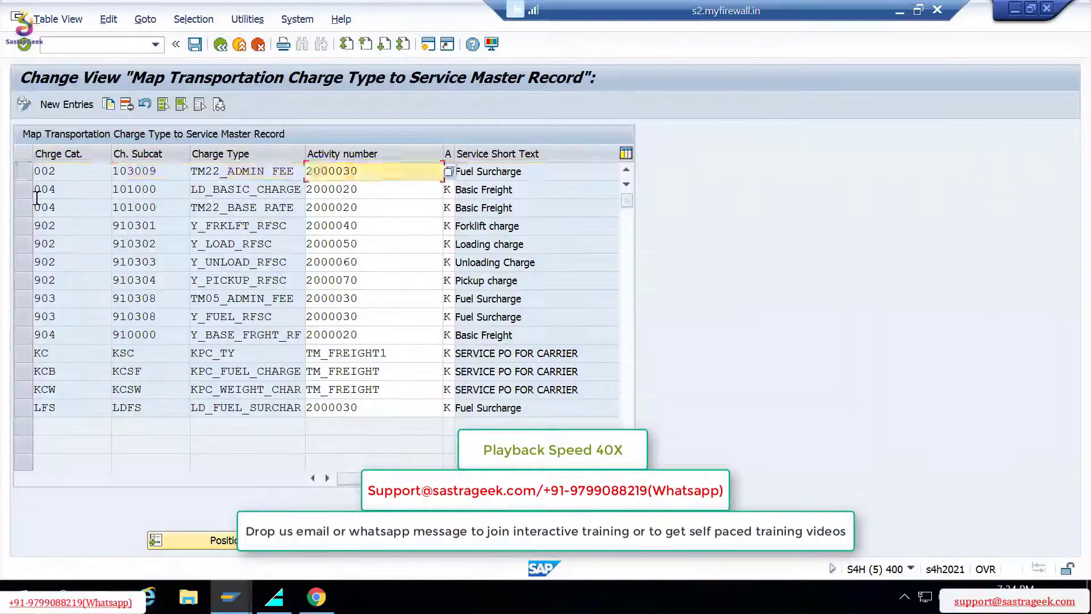
key("F3")
double_click(227, 368)
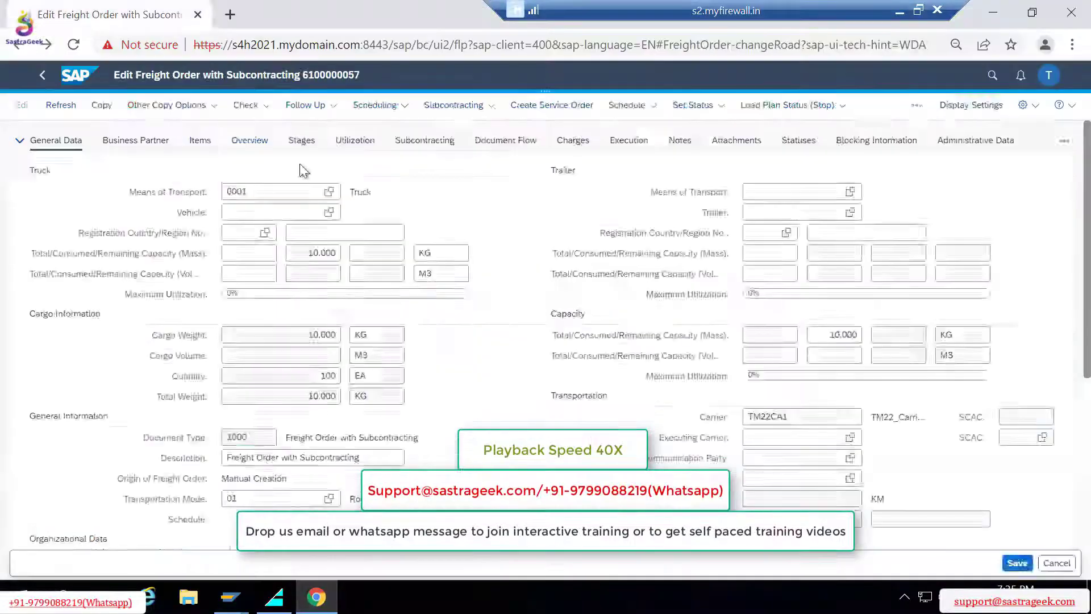
left_click(992, 75)
type("edit road freight order")
key("Return")
left_click(231, 597)
left_click(317, 597)
left_click(79, 75)
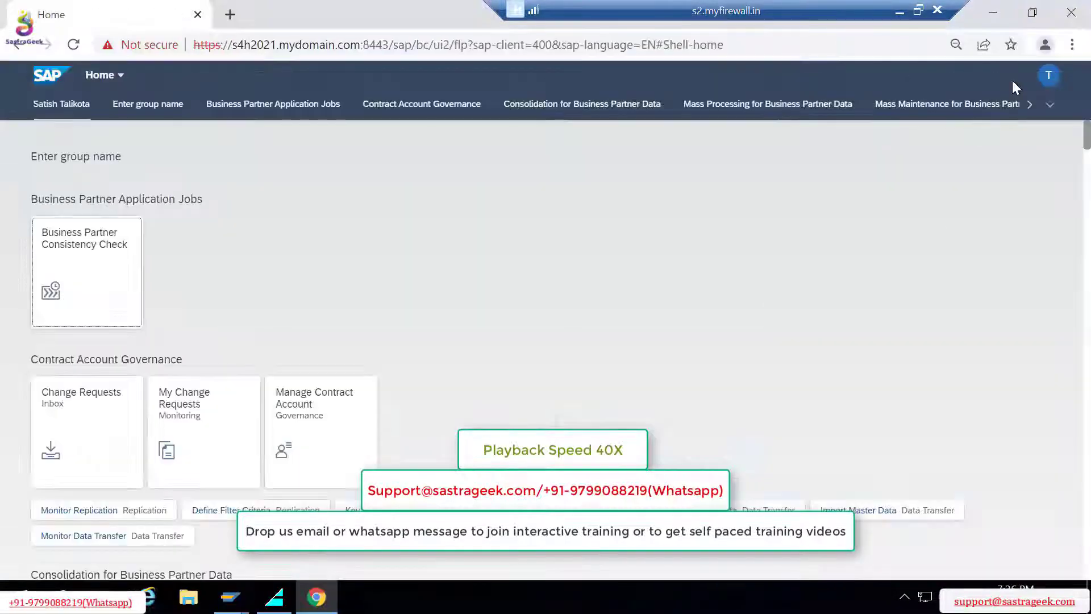
Find the Edit Road Freight Order app with the search "edit road freight order" and open the freight order.
left_click(992, 75)
type("edit road freight order")
key("Return")
scroll(224, 455, "down", 10)
left_click(225, 453)
Open the freight settlement document from the freight order's document flow and show its available page views.
left_click(507, 139)
left_click(451, 446)
left_click(997, 104)
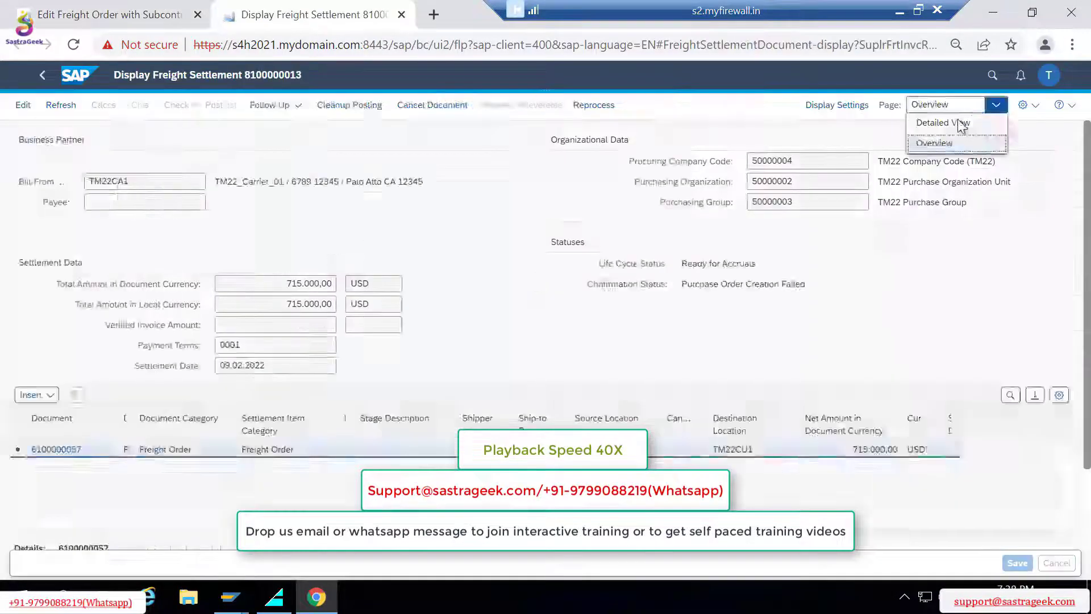
Switch back to SAP GUI and open the Assign Purchasing Information for Posting activity.
left_click(231, 597)
left_click(347, 506)
left_click(63, 385)
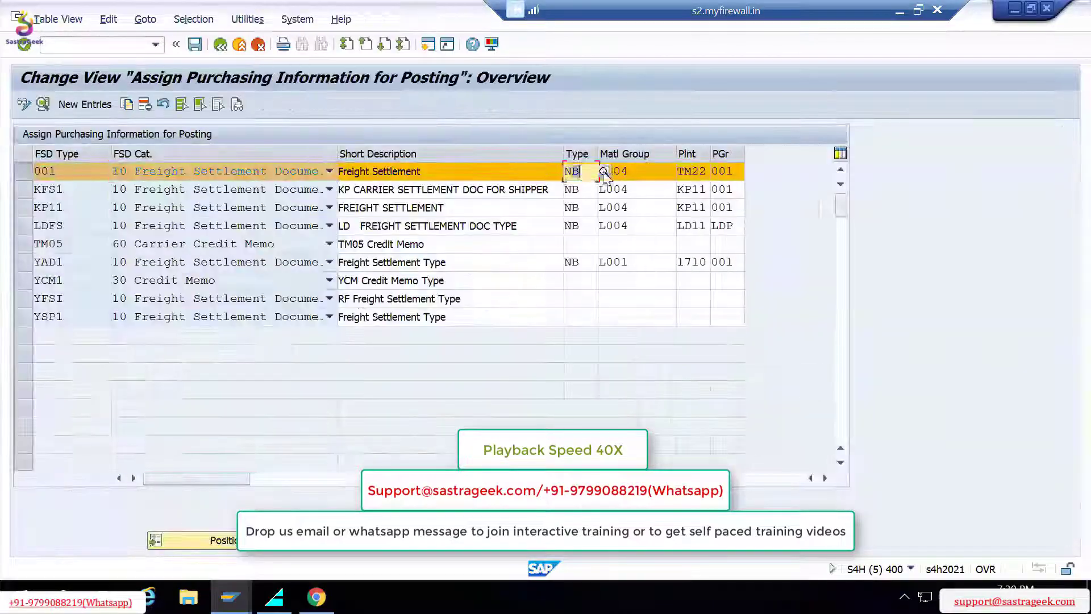
Check the purchasing document type, material group and plant assigned to freight settlement document type 001.
left_click(374, 9)
double_click(48, 171)
left_click(203, 251)
left_click(157, 269)
left_click(221, 44)
left_click(682, 170)
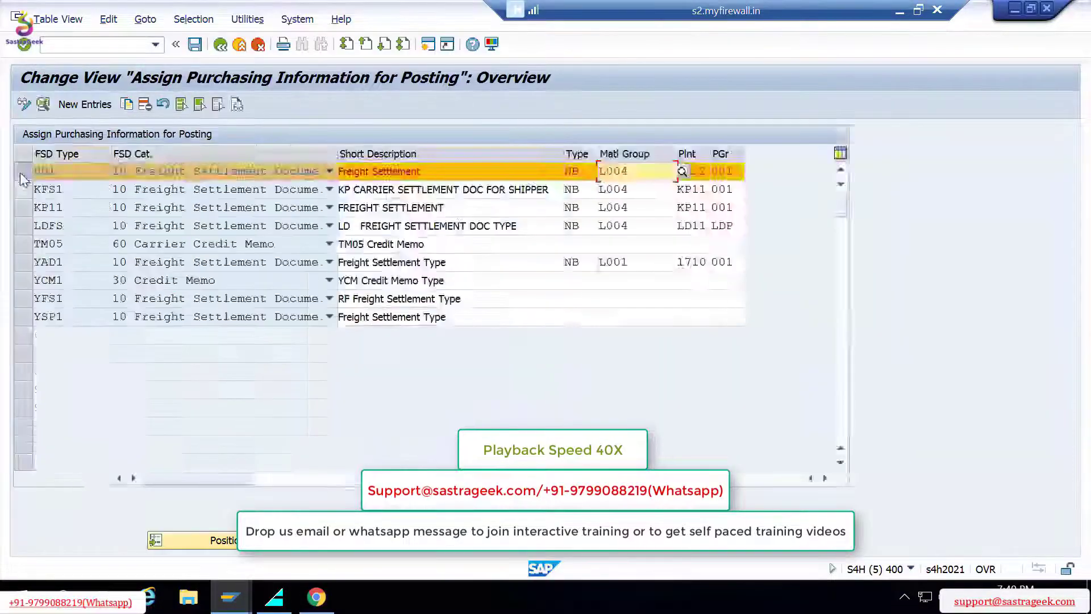
Leave the purchasing information activity and switch to the PowerPoint slide on integrating SAP TM FSD with MM.
left_click(221, 44)
left_click(220, 45)
left_click(111, 458)
left_click(221, 45)
left_click(899, 10)
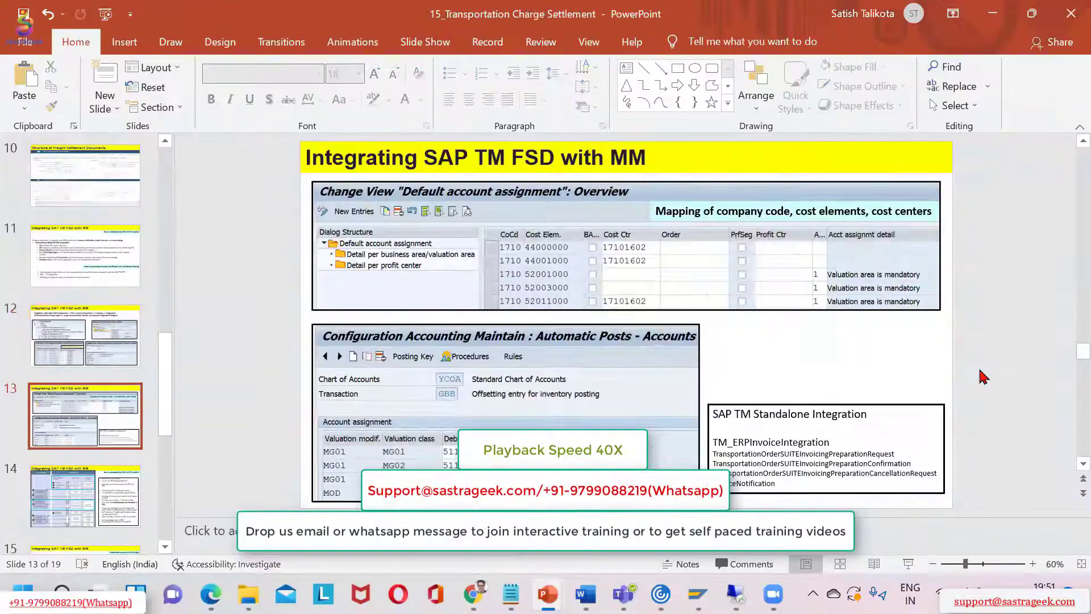
Switch back to SAP GUI, open the Default account assignment activity and check the account assignment detail of the company code 1124 entry.
left_click(736, 595)
scroll(161, 293, "up", 5)
left_click(52, 400)
left_click(62, 415)
left_click(102, 429)
left_click(655, 152)
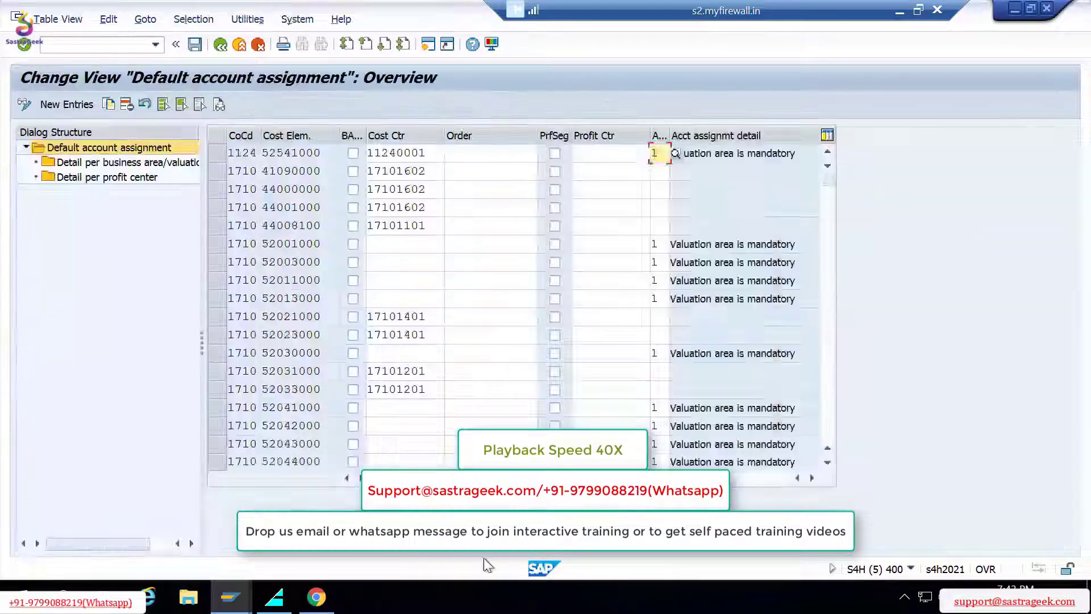
Copy the default account assignment of cost element 52013000 to company code TM22 and search the cost elements without restrictions.
left_click(217, 299)
left_click(109, 104)
type("TM22")
left_click(321, 154)
key("F4")
key("F4")
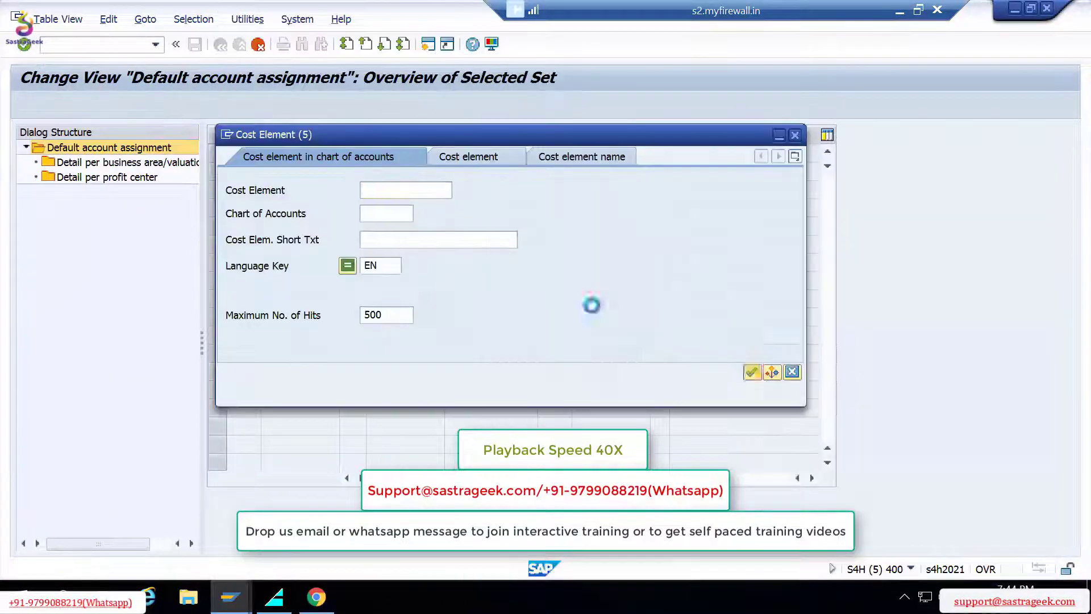
key("Return")
Search for the cost centers available to company code TM22 for the copied account assignment entry.
left_click(399, 116)
key("F4")
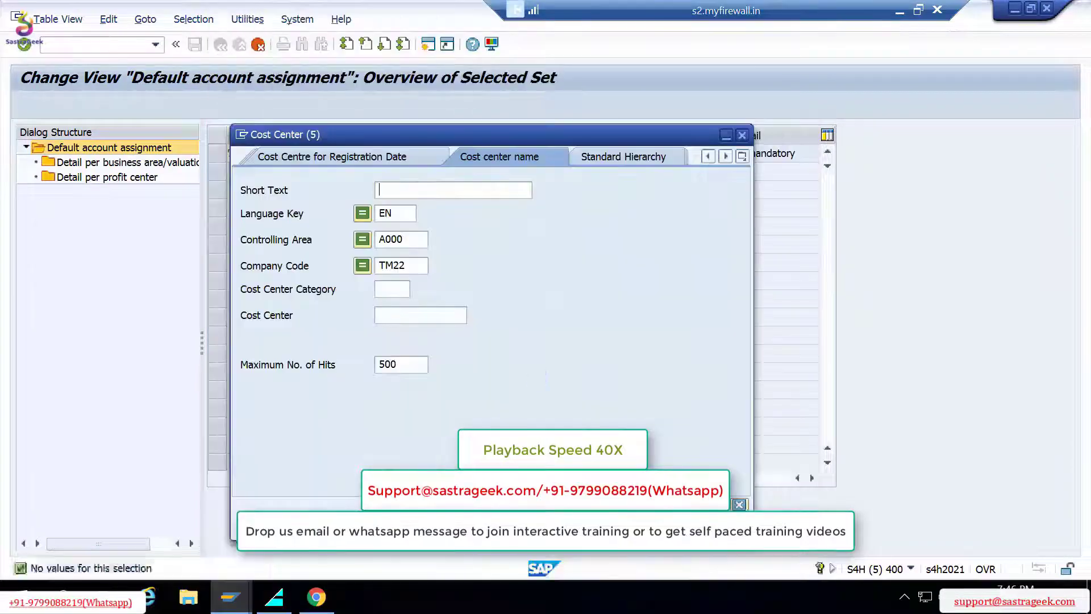
key("Return")
key("F4")
Open material TM22_1 with transaction mm02 in a separate session and check its Sales: General/Plant data.
left_click(428, 45)
left_click(79, 50)
type("mm02")
key("Return")
key("Return")
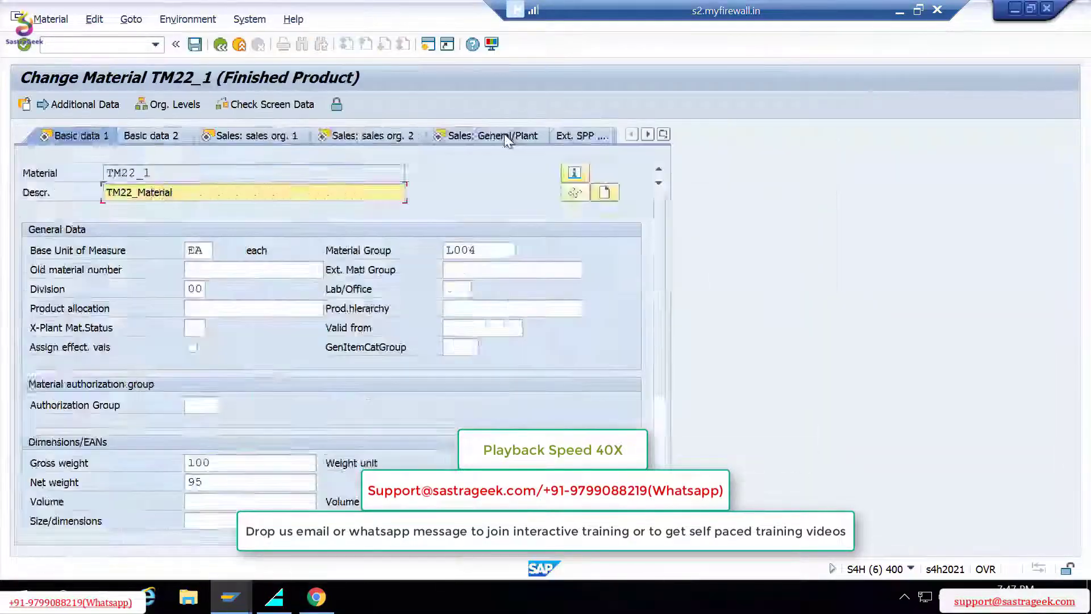
left_click(506, 135)
Enter ZPA90001 as the profit center of the TM22 default account assignment entry.
left_click(610, 153)
type("ZPA90001")
key("Return")
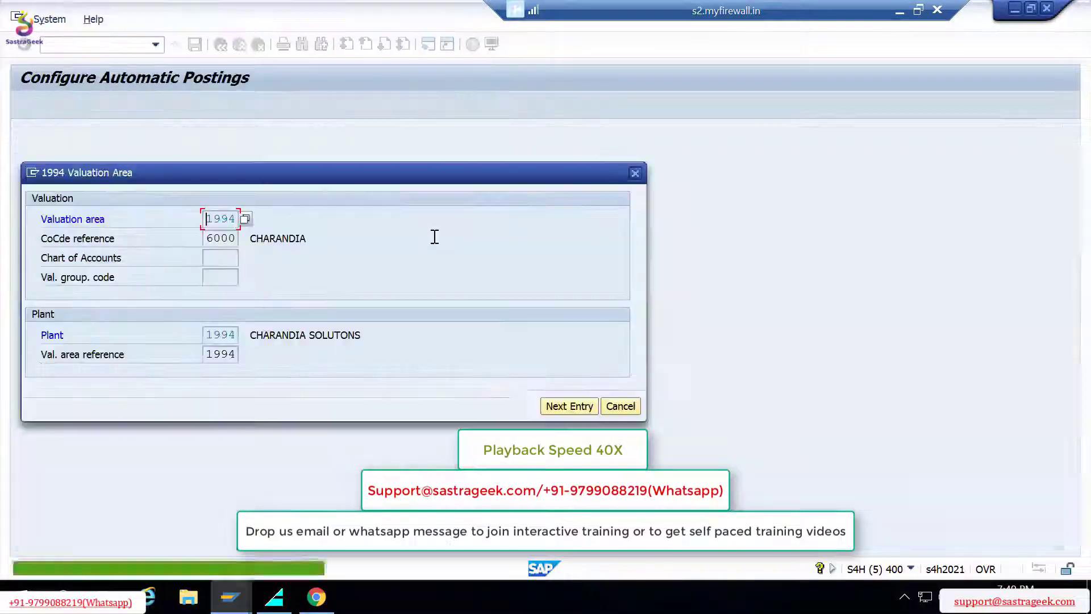
View the automatic posting procedures for group RMK, and return to the PowerPoint slide on basic customizing for SES and PO creation.
key("Return")
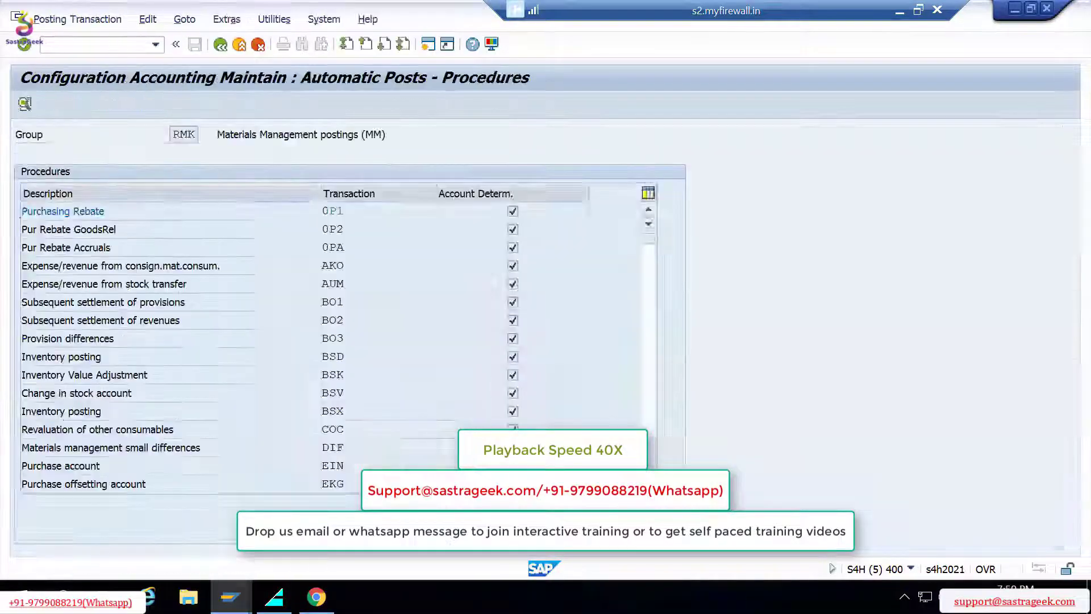
key("F3")
scroll(1017, 276, "up", 3)
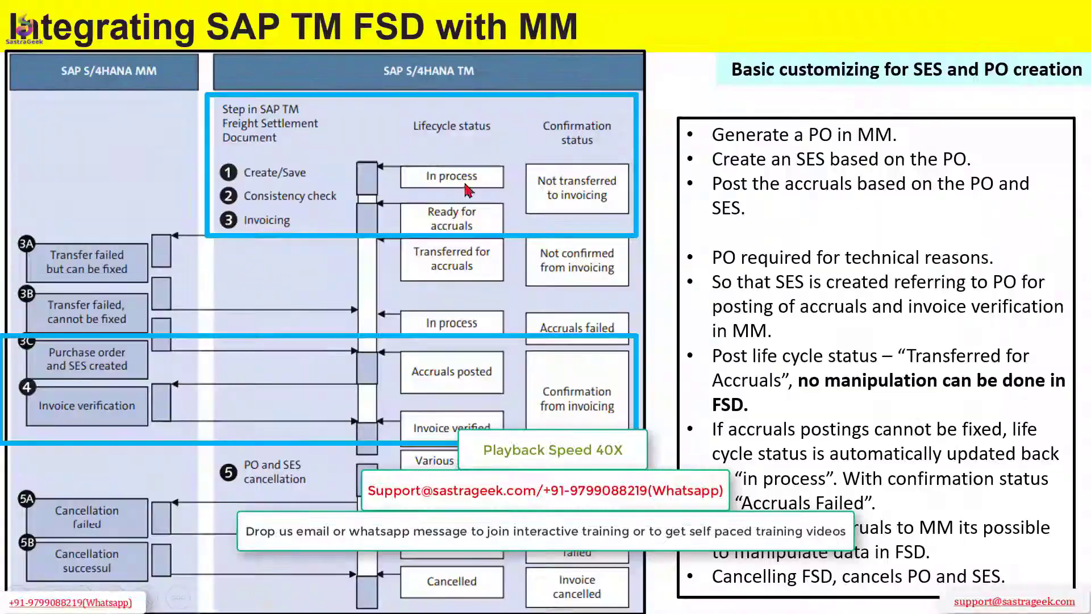